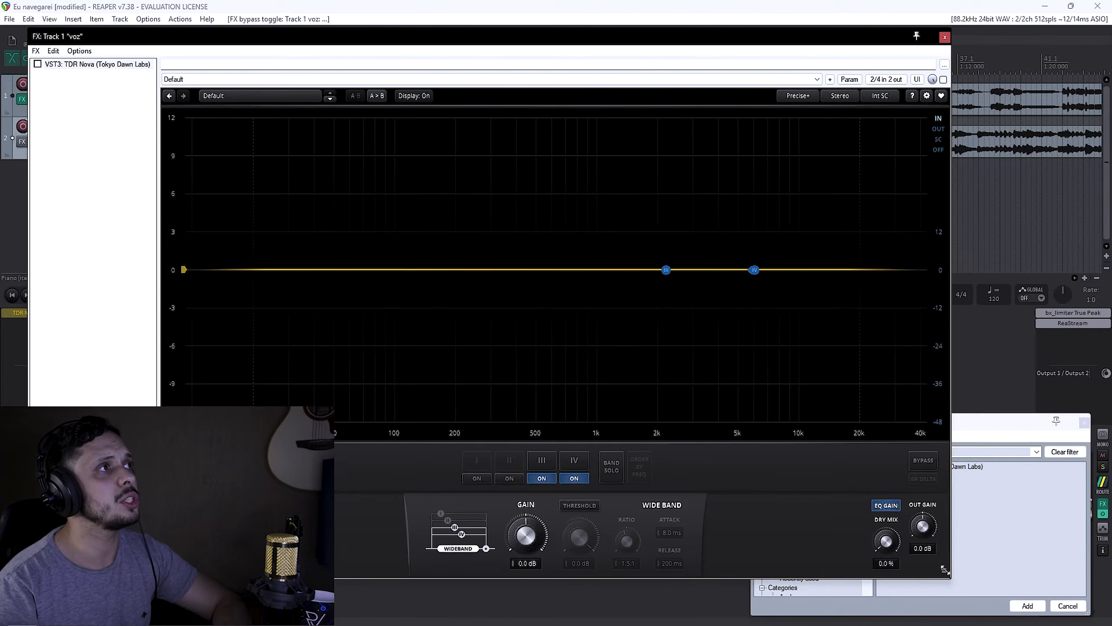
Step: Switch off the unused EQ bands and pull the band IV high shelf down to about -3.4 dB at 10.3 kHz
click(477, 478)
click(504, 476)
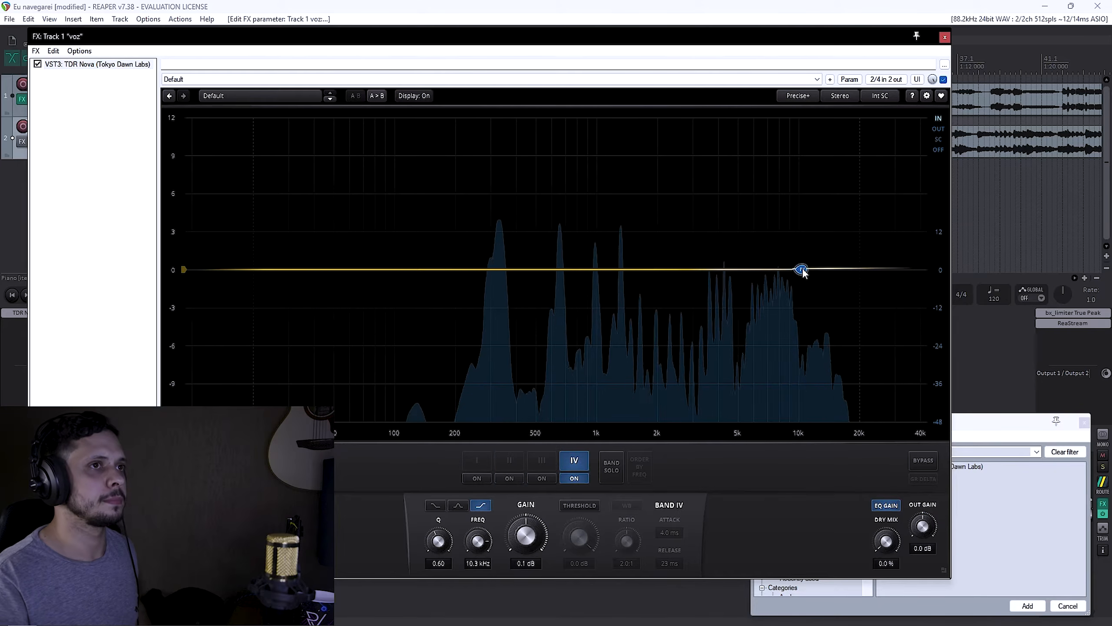
drag(803, 283, 801, 315)
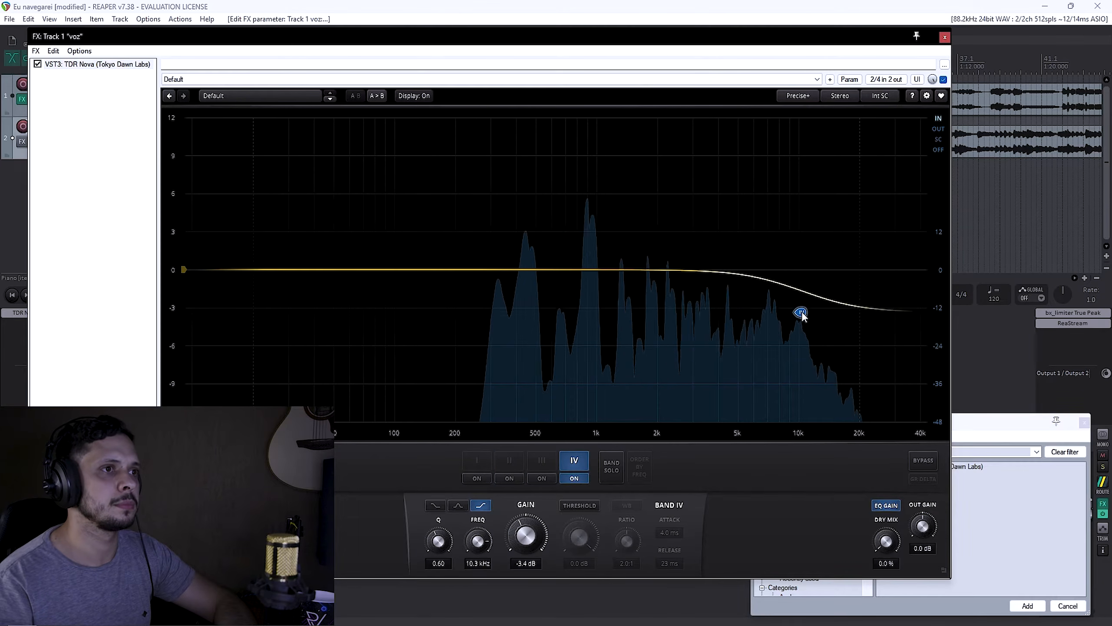
Step: Enable the dynamic threshold on band IV and lower it to -11 dB
click(593, 506)
drag(579, 536, 577, 553)
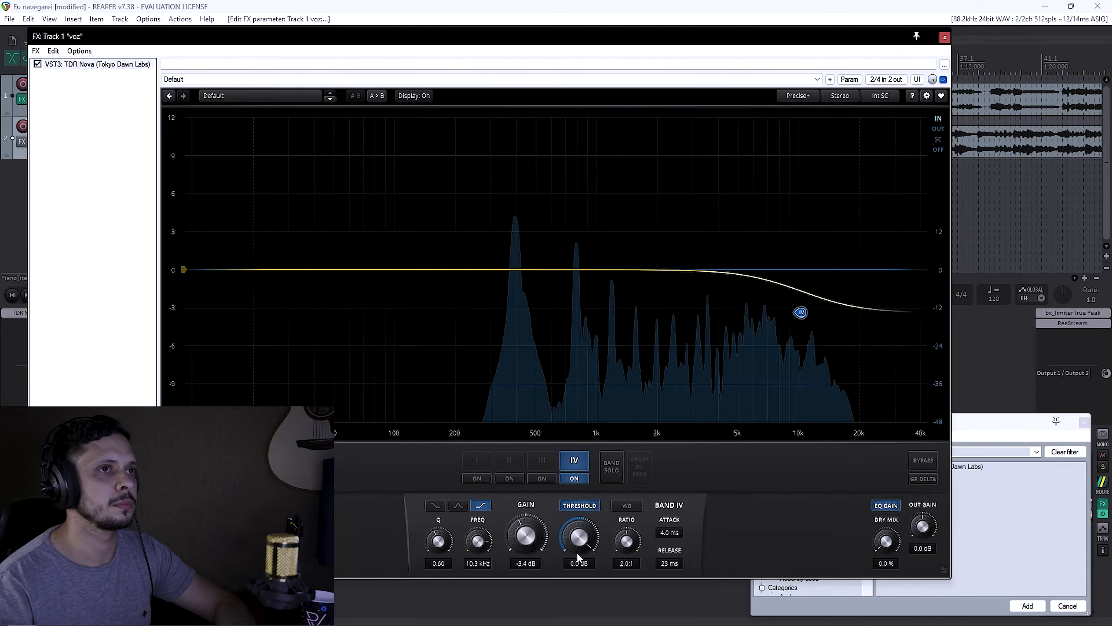
scroll(577, 552, down, 6)
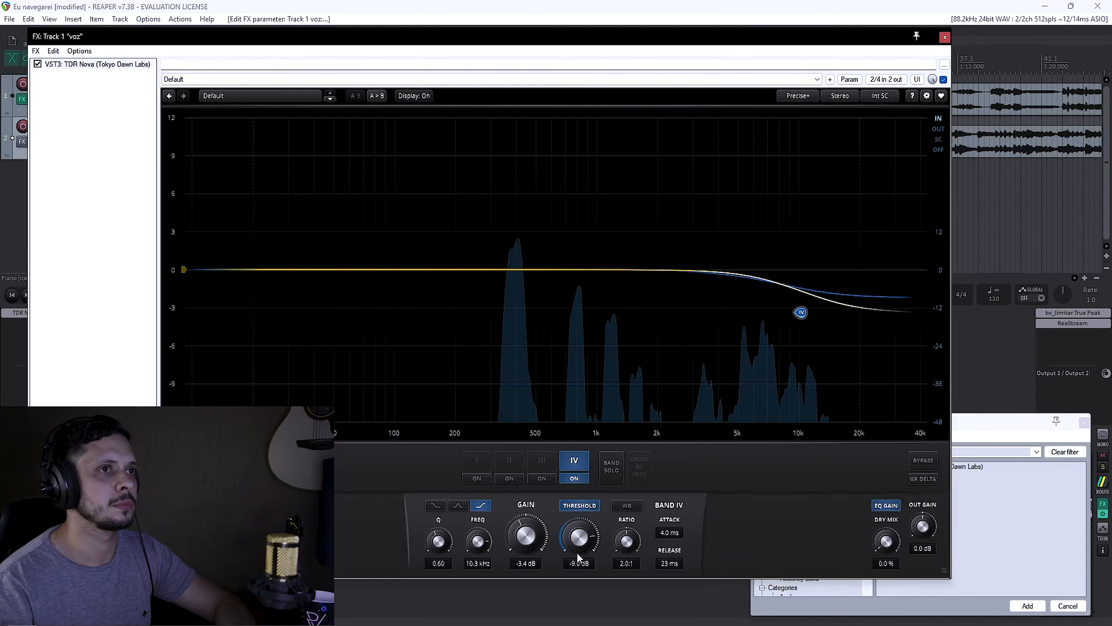
scroll(577, 552, down, 1)
Step: Move band IV to 8.0 kHz with 0.0 dB gain and lower its threshold to -19 dB
drag(799, 312, 771, 289)
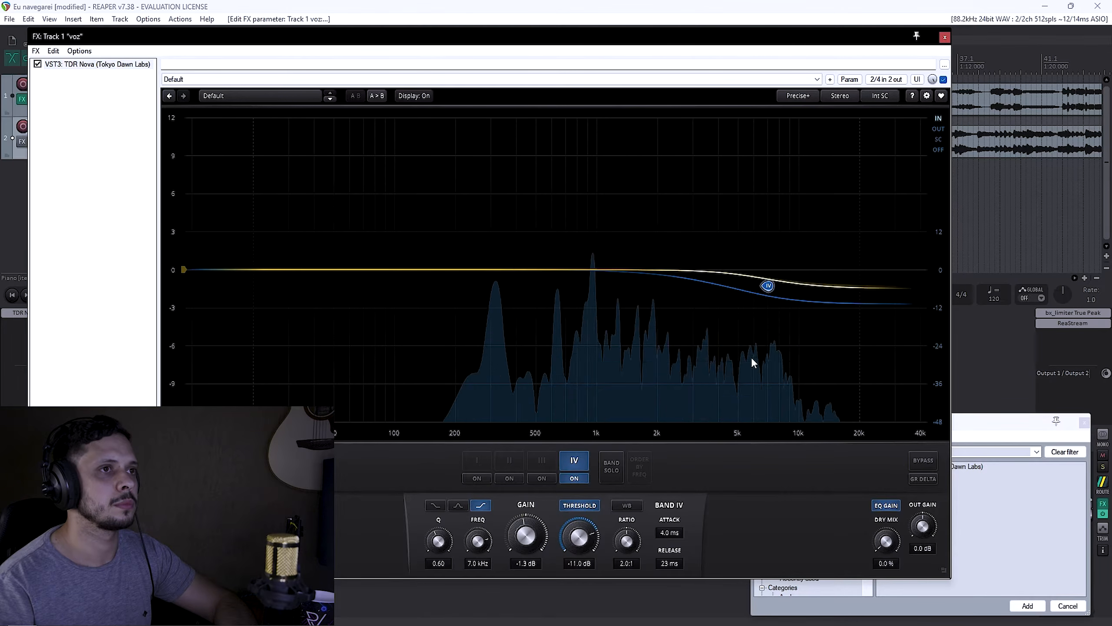
drag(583, 539, 582, 562)
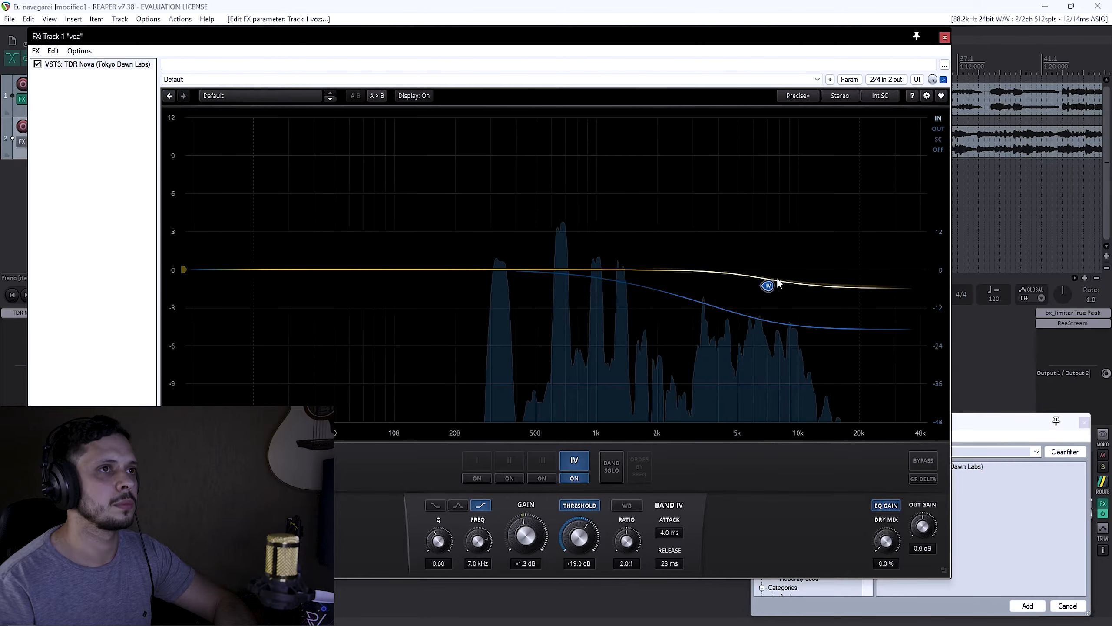
drag(776, 285, 787, 270)
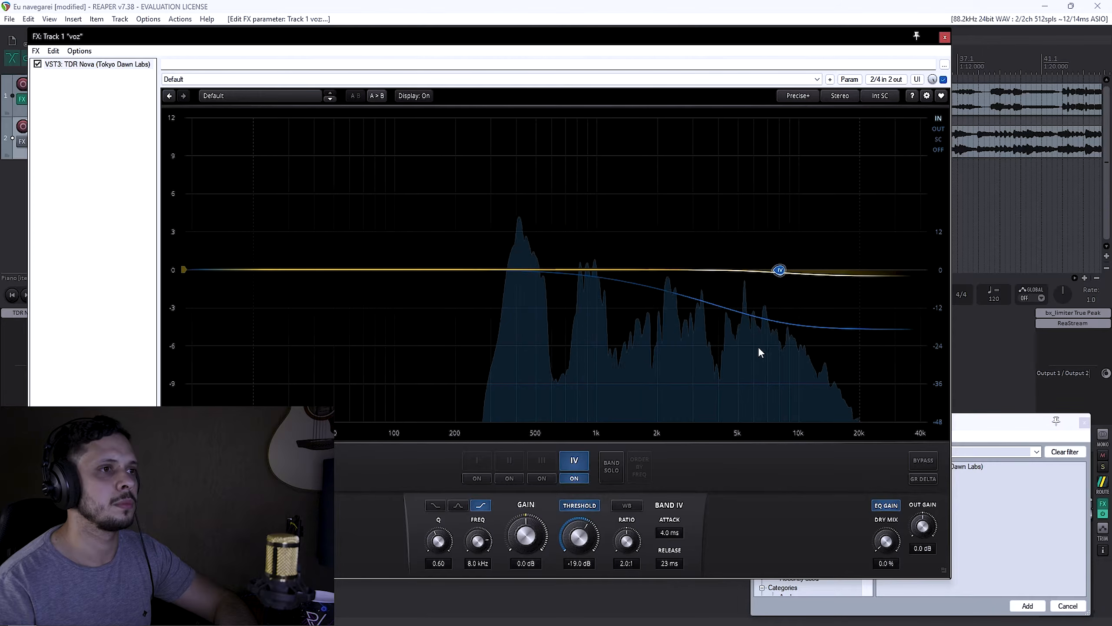
Step: Raise band IV's threshold to -12 dB while listening to the voice
scroll(579, 536, down, 3)
scroll(579, 537, up, 8)
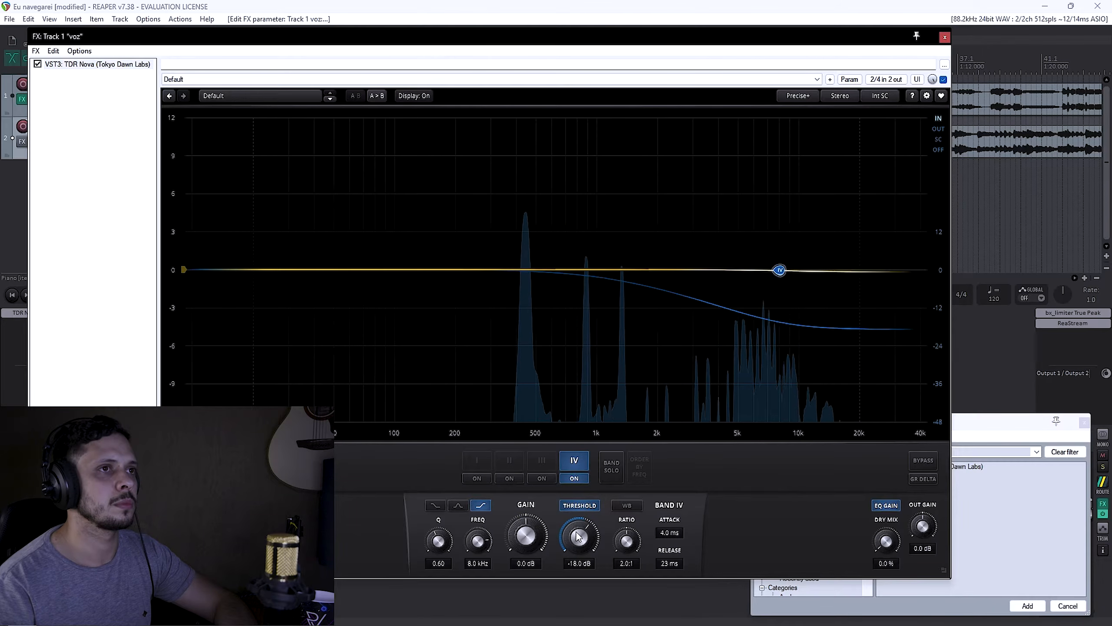
scroll(578, 536, up, 3)
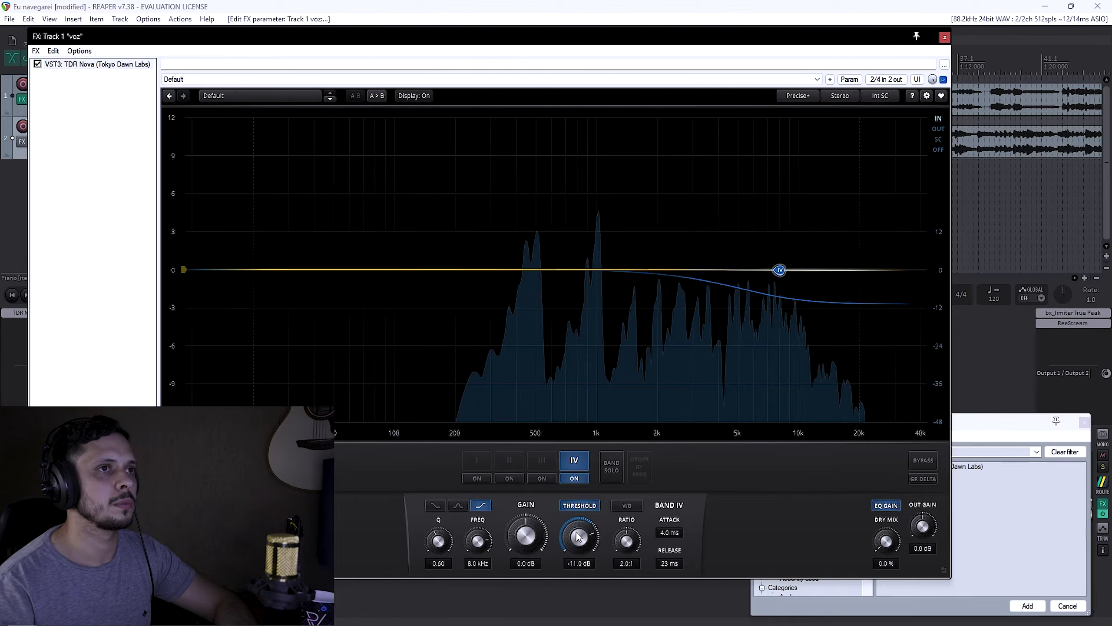
scroll(578, 536, down, 1)
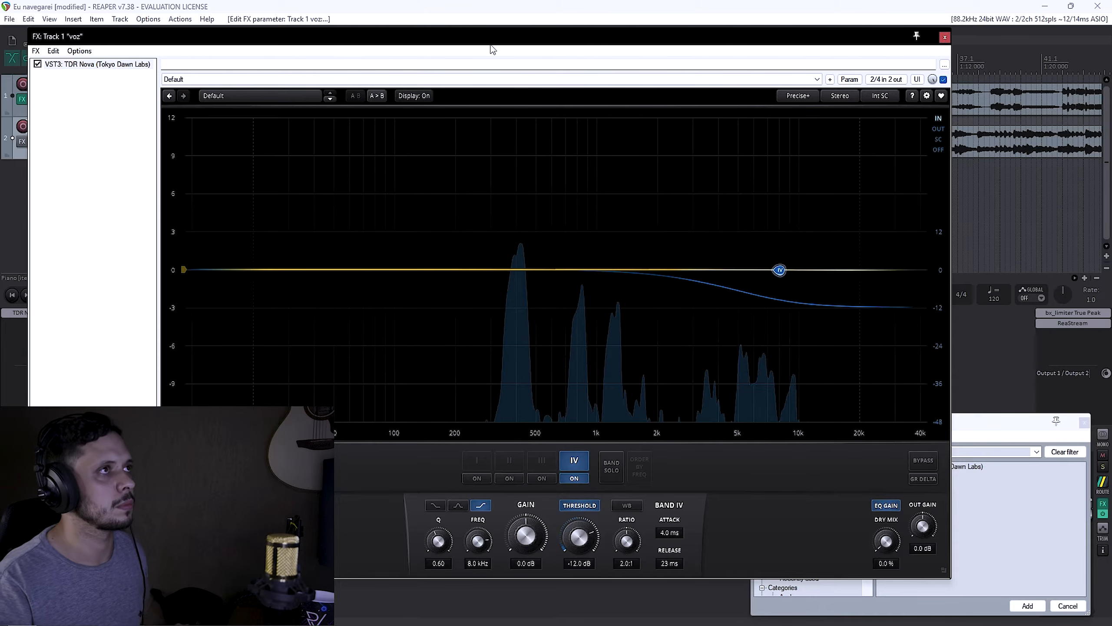
Step: Shrink the TDR Nova window, move it so the track list is uncovered, and stop playback
drag(943, 570, 810, 492)
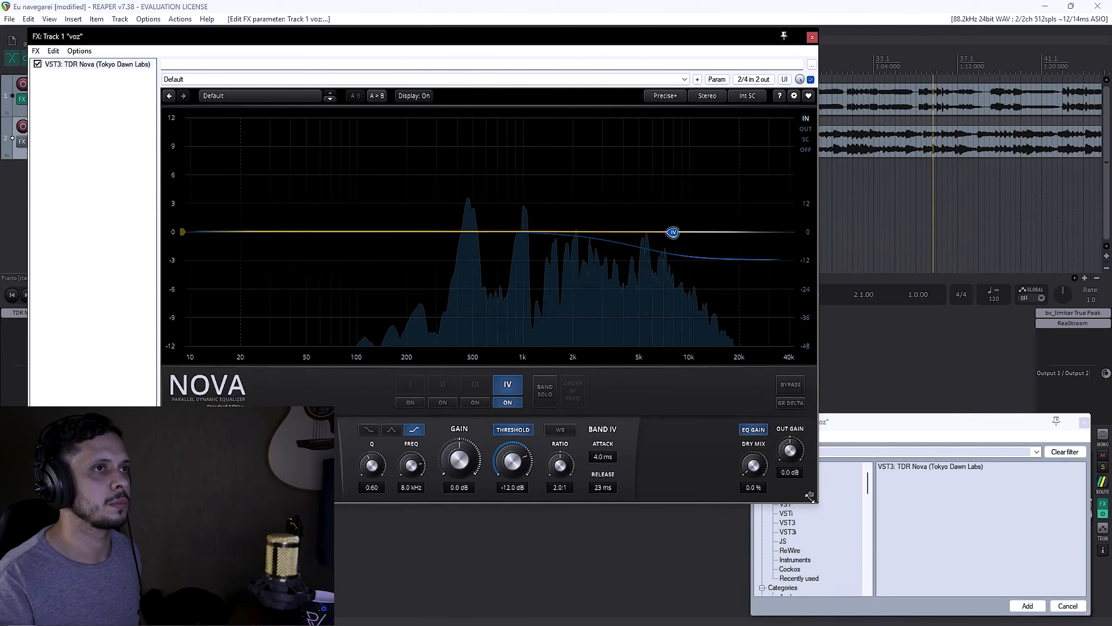
drag(657, 29, 706, 144)
key(space)
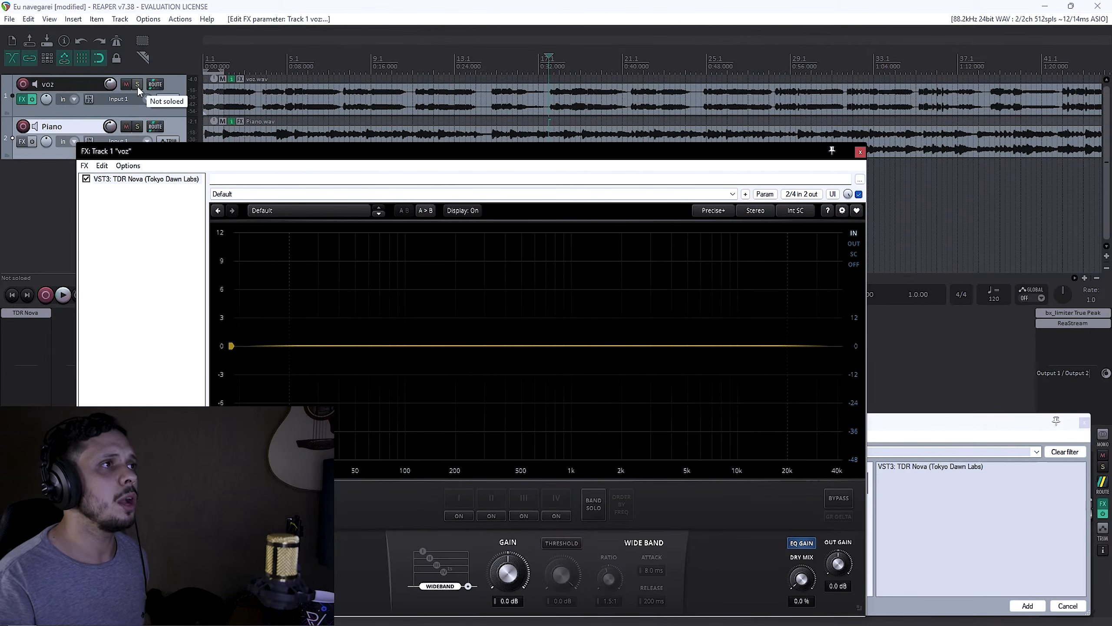
Step: Solo the voz track and start playback
click(137, 84)
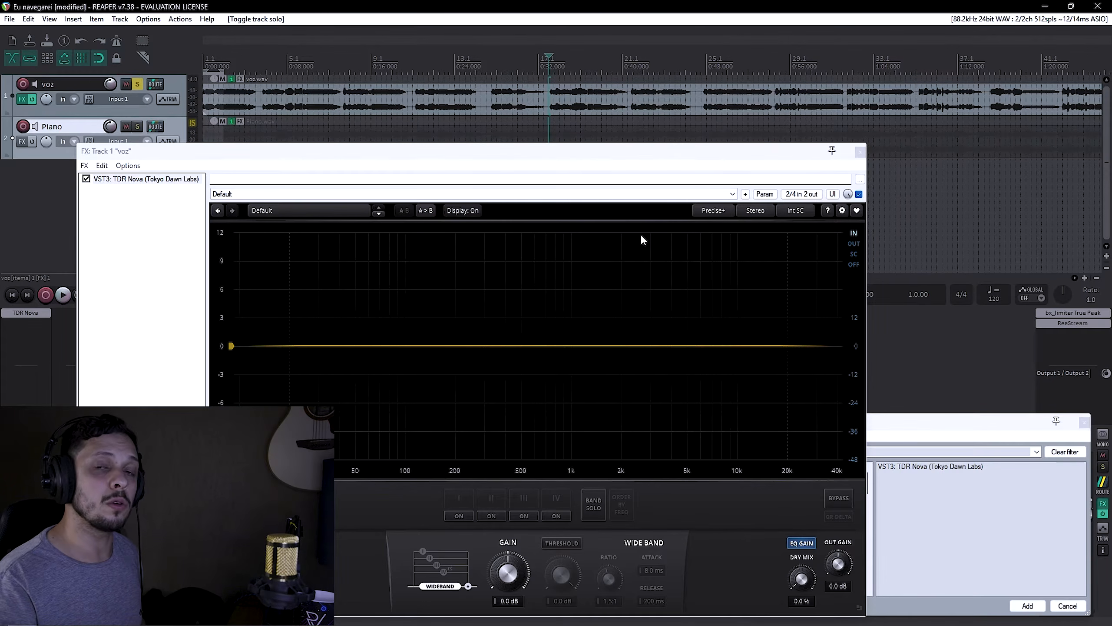
key(space)
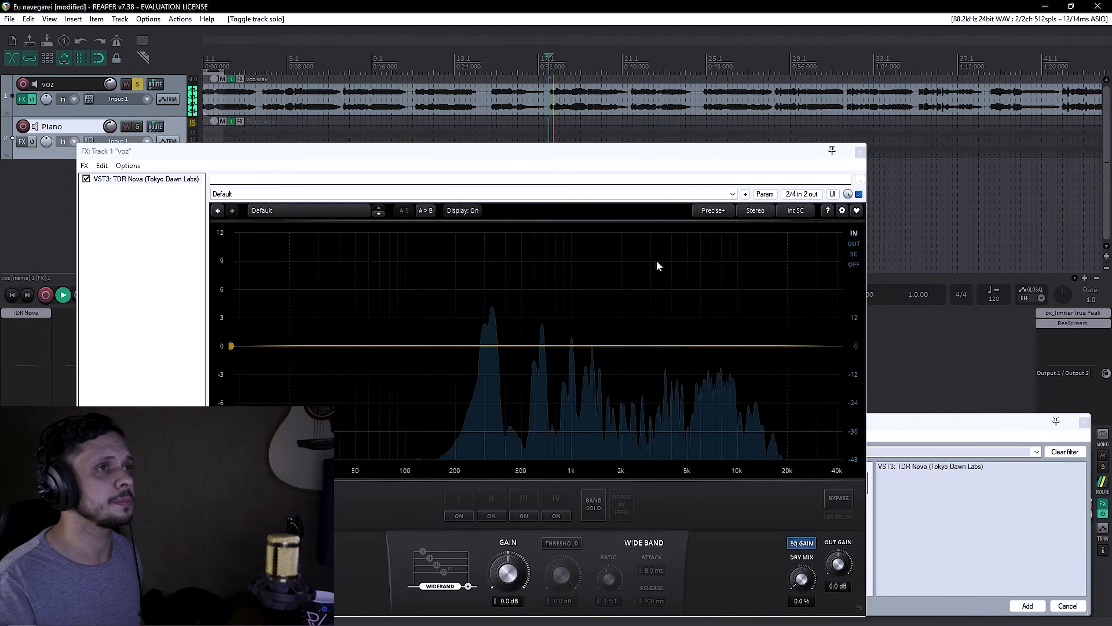
Step: Add band IV back on the EQ curve, settling it at 6.9 kHz, 0.0 dB gain and a -18 dB threshold, and stop playback
double_click(746, 346)
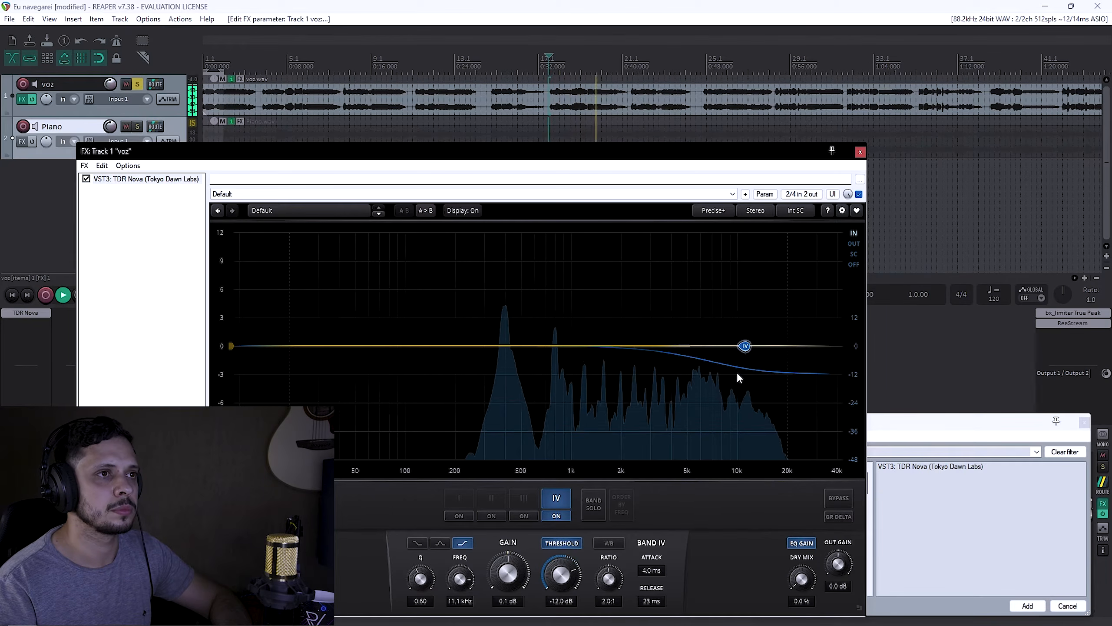
scroll(570, 571, down, 6)
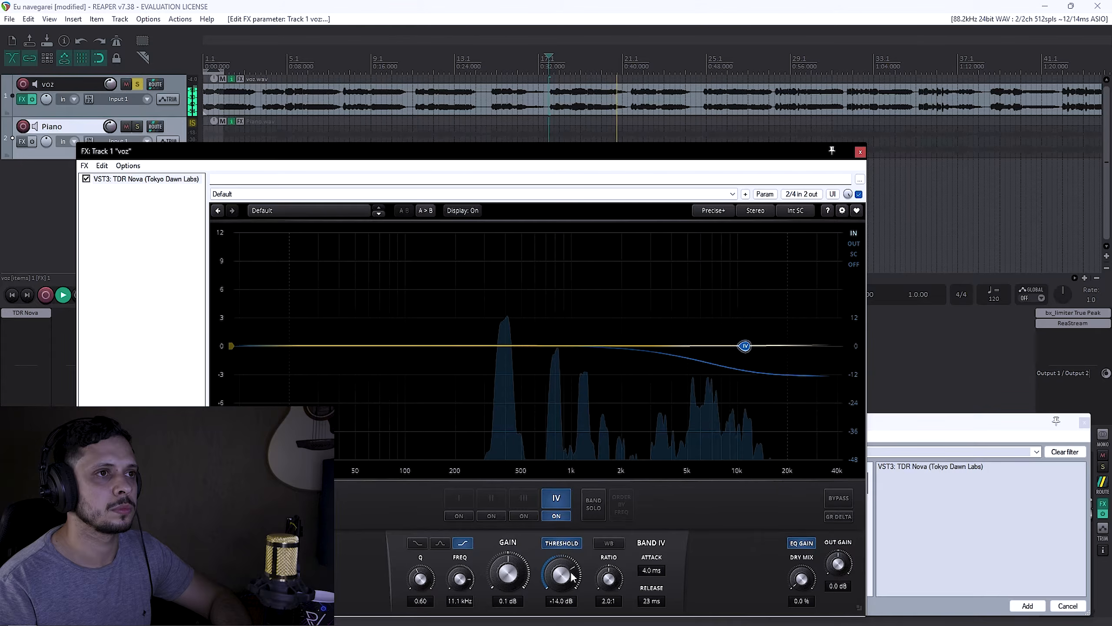
scroll(570, 571, down, 2)
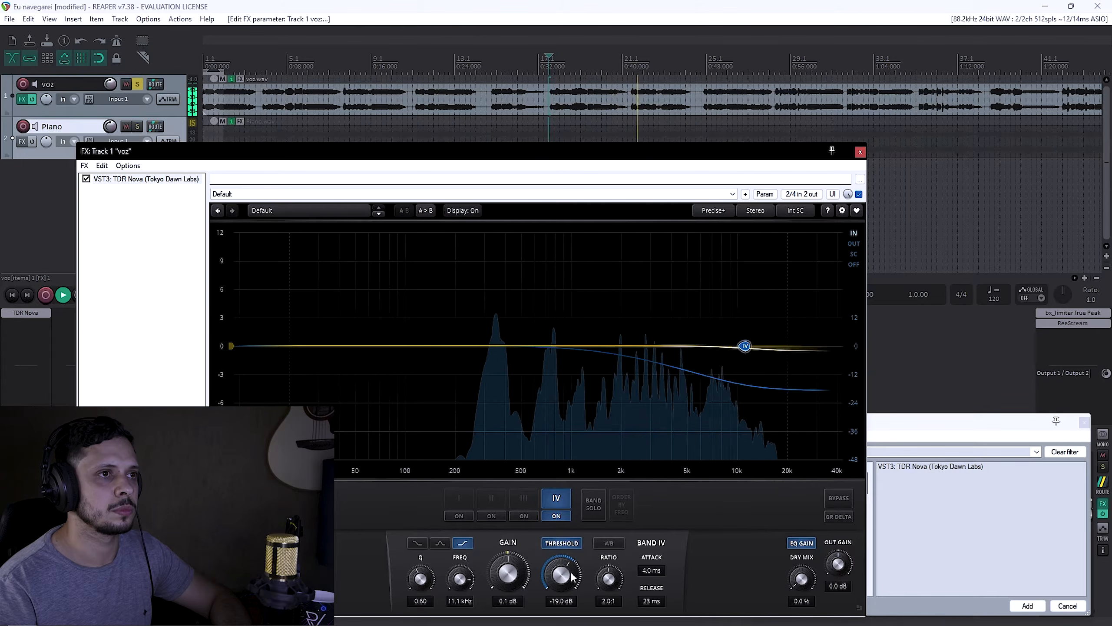
scroll(570, 571, up, 1)
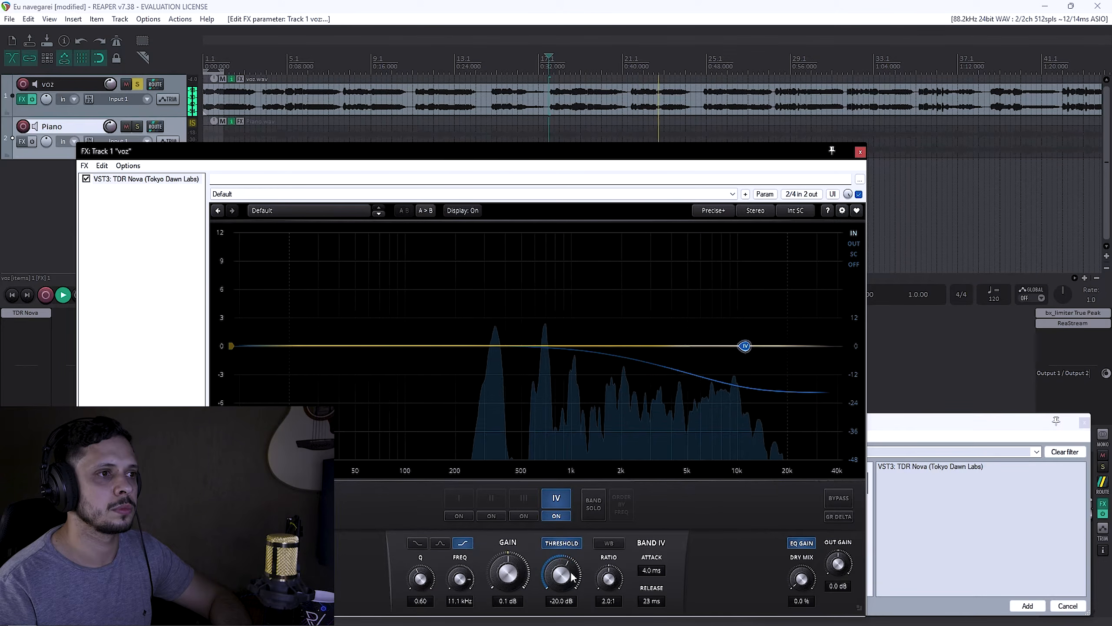
scroll(570, 572, up, 1)
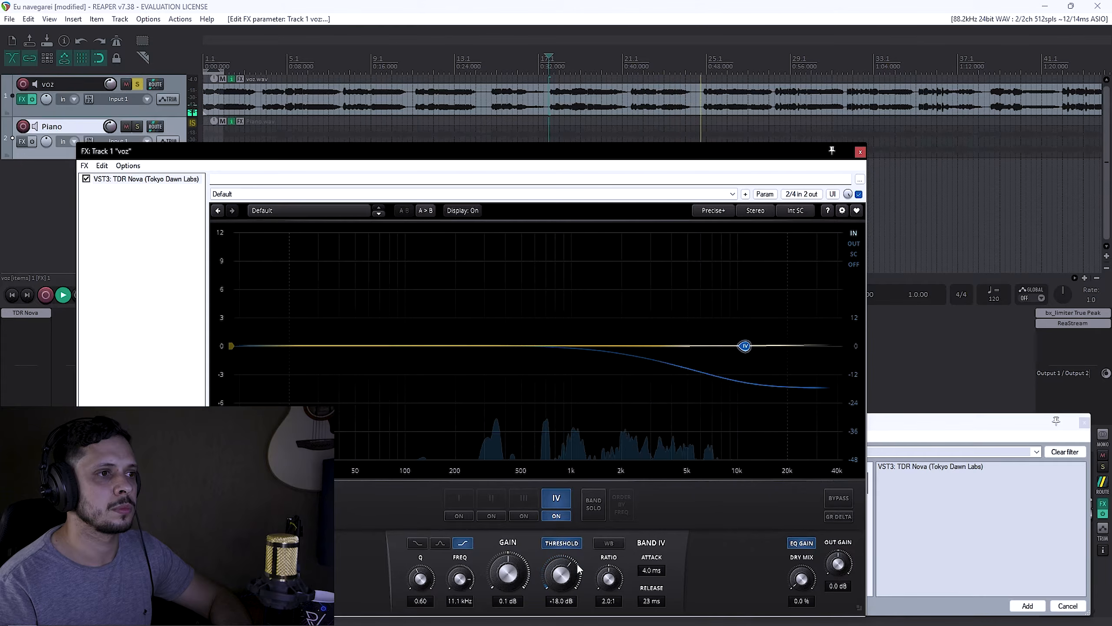
drag(744, 347, 711, 351)
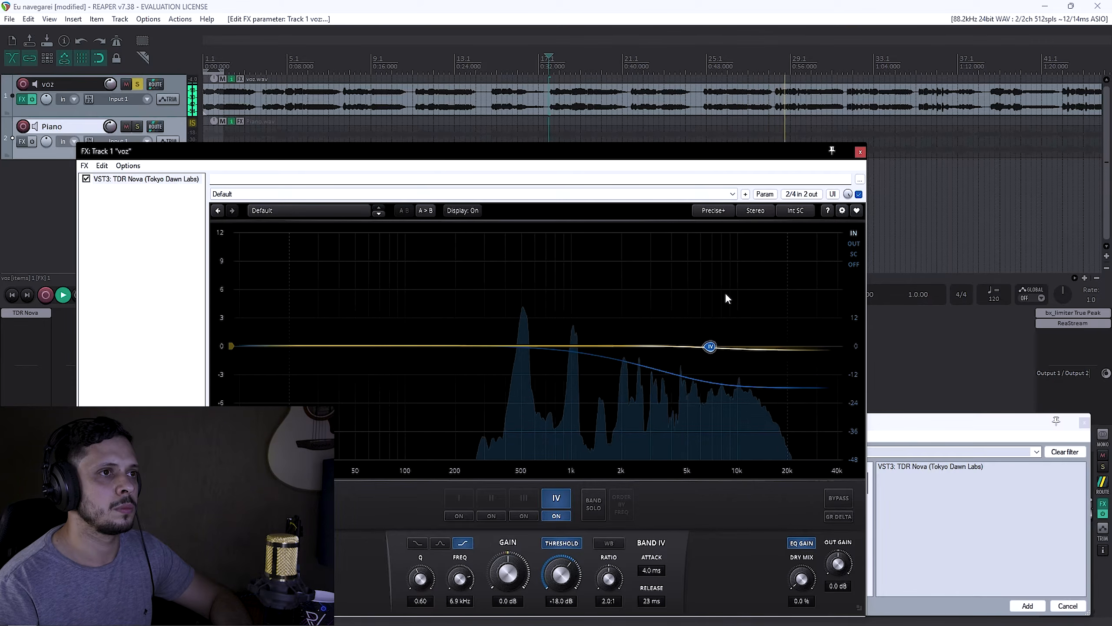
key(space)
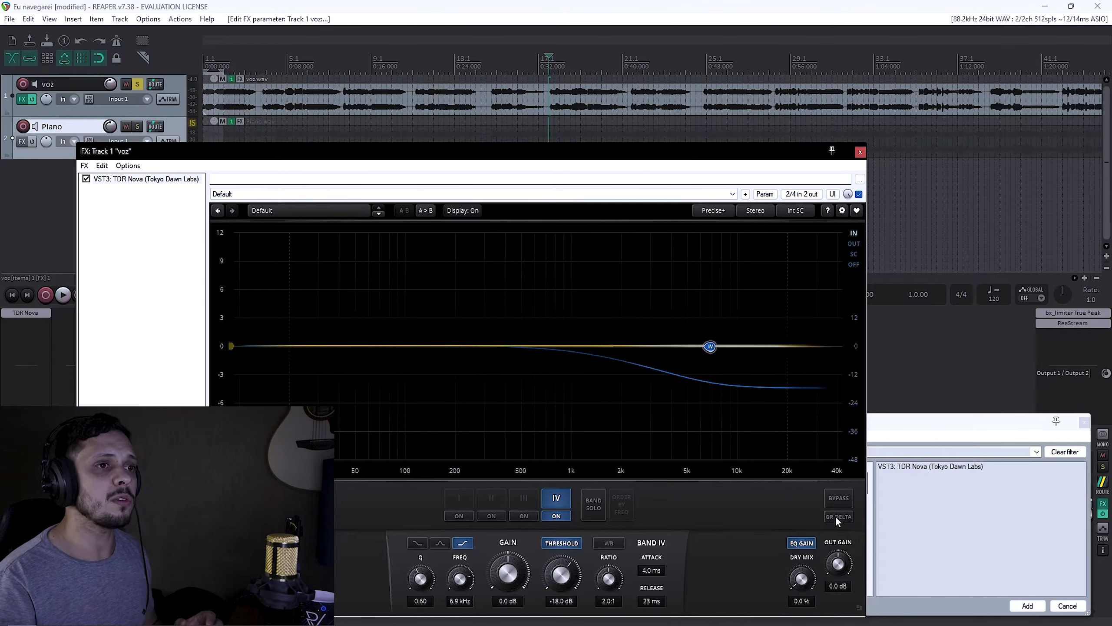
Step: Turn on GR Delta monitoring for the dynamic band
click(836, 517)
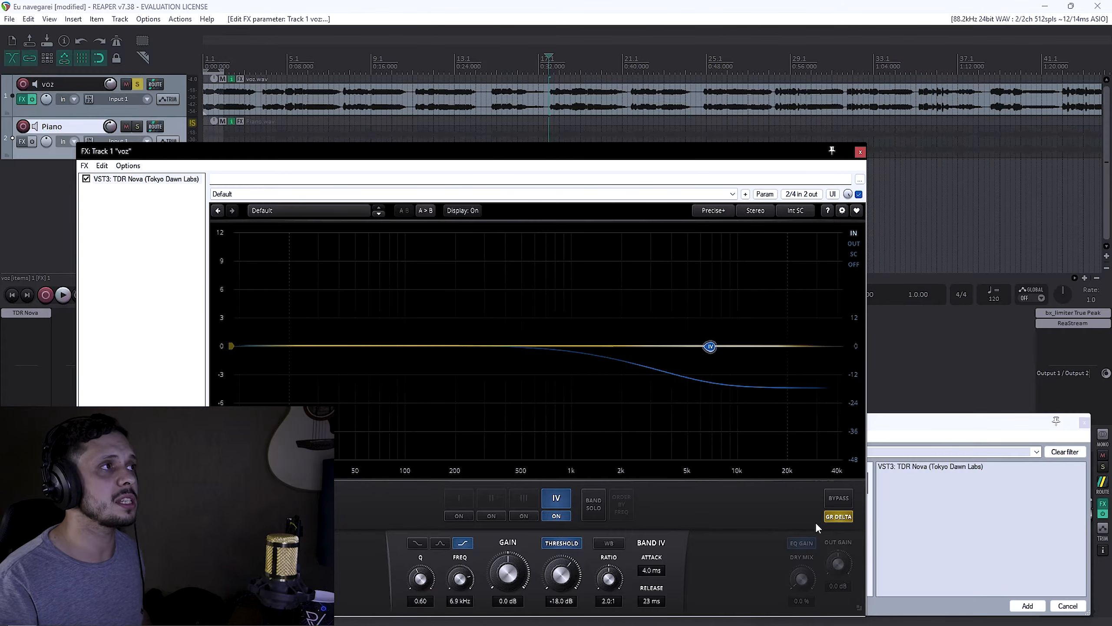
Step: Play the soloed voice and compare it with TDR Nova bypassed and enabled
click(87, 178)
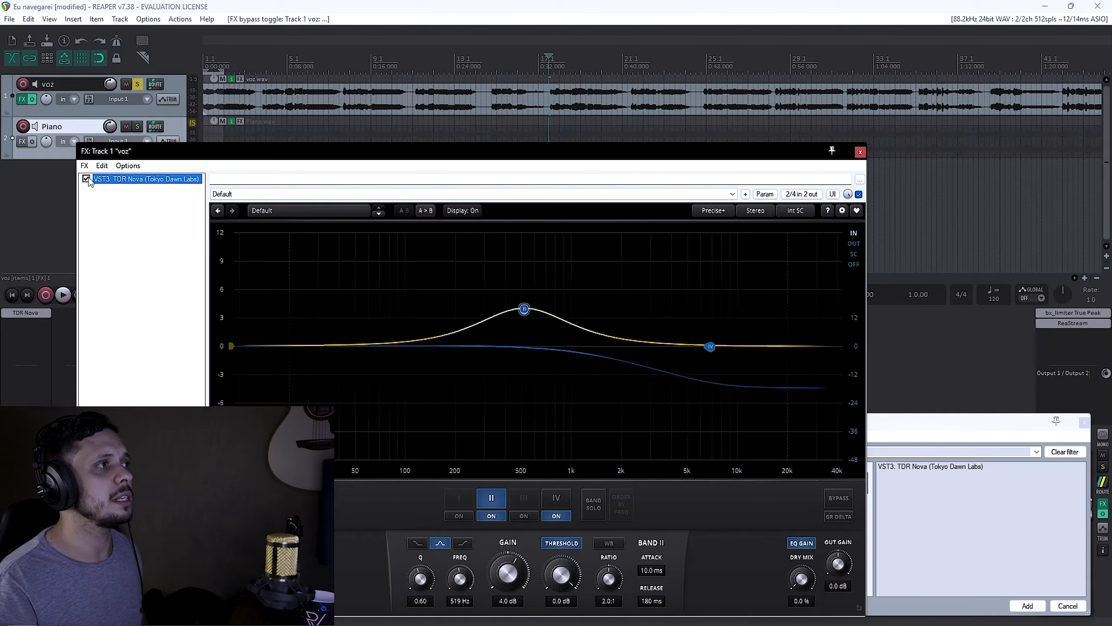
key(space)
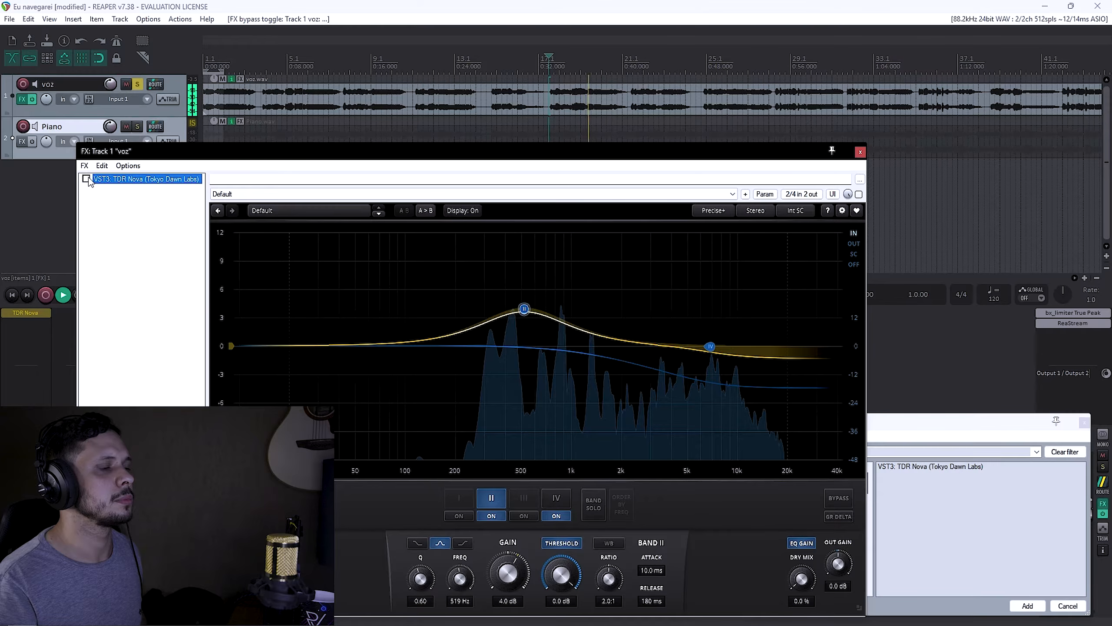
click(87, 178)
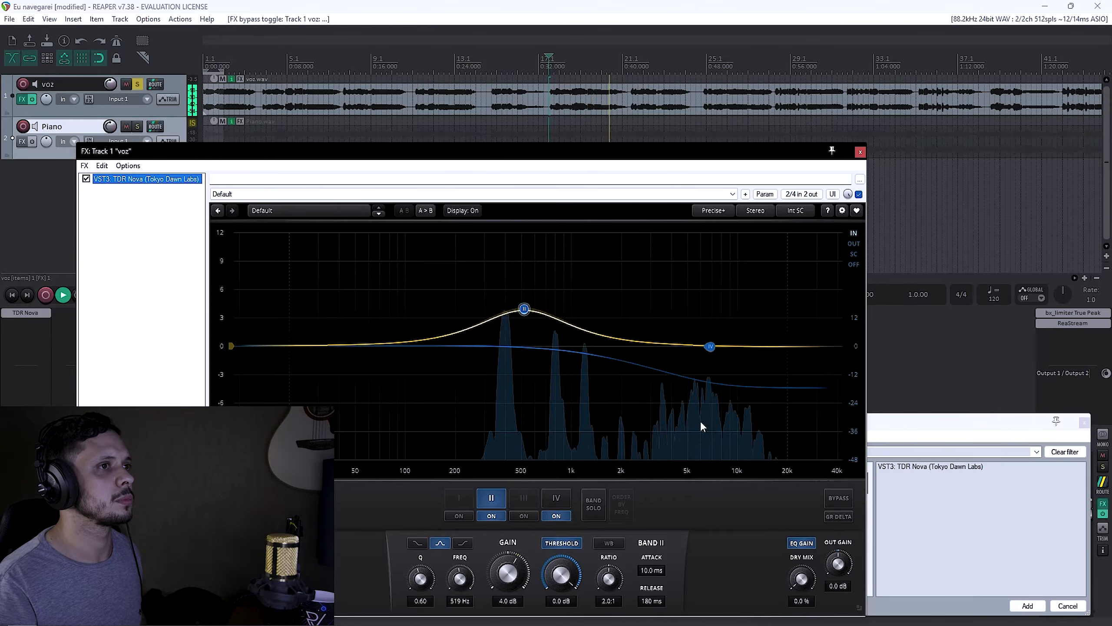
key(space)
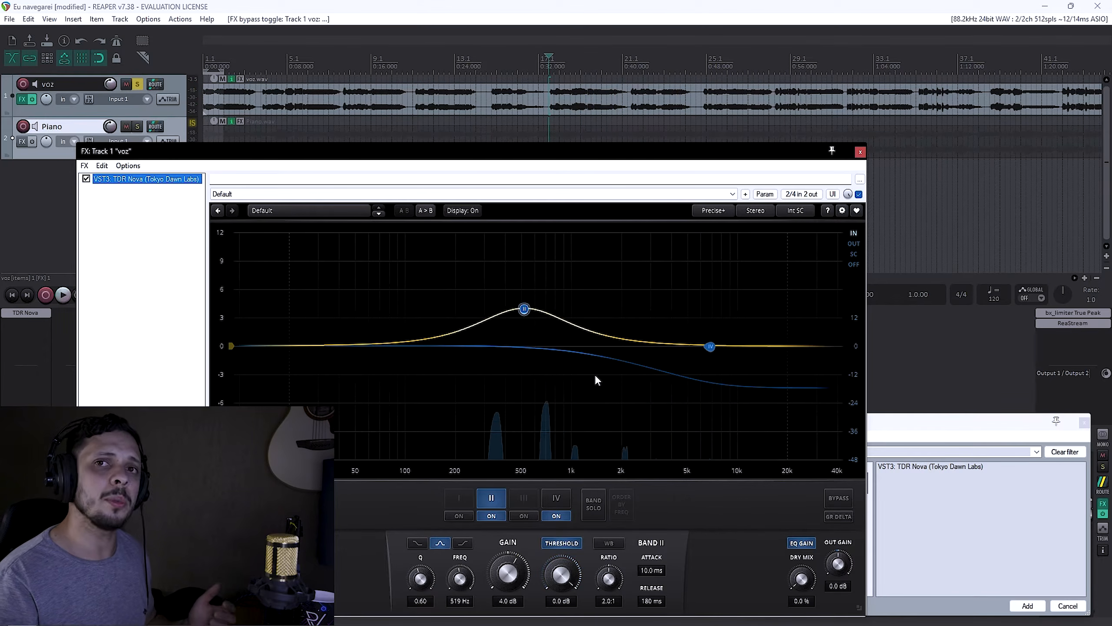
Step: Load the Mid Focus preset in TDR Nova
click(314, 212)
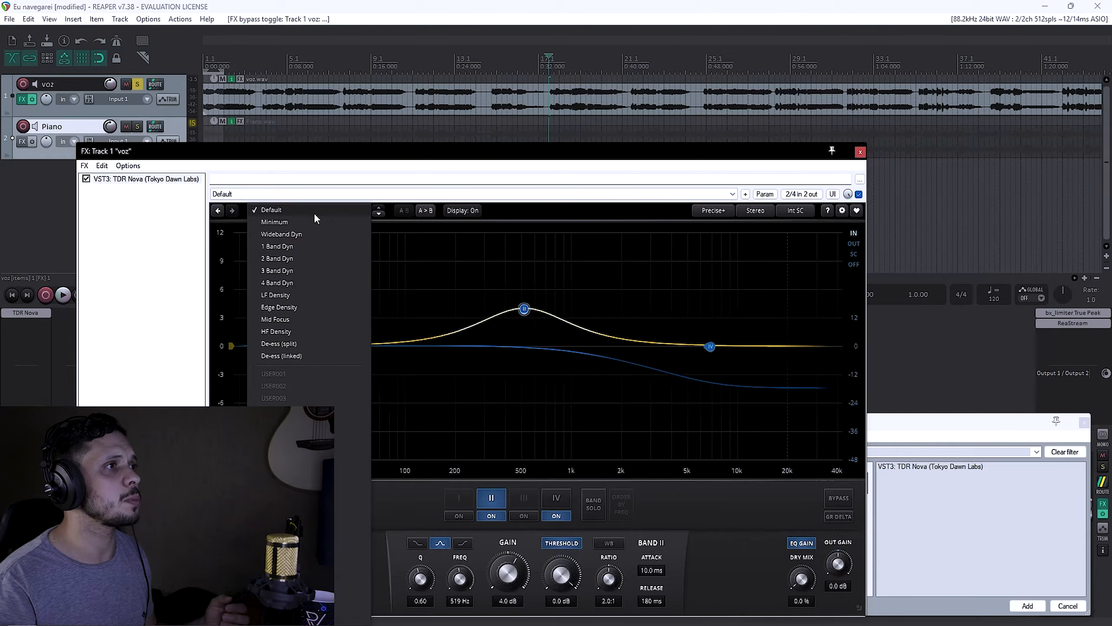
click(299, 322)
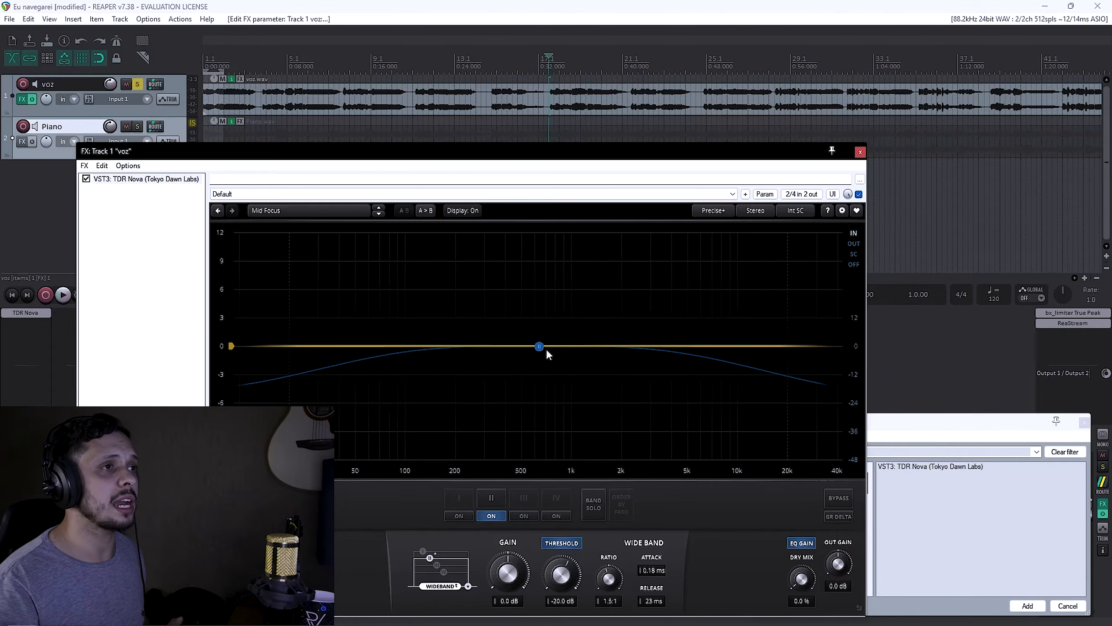
Step: Play voice and piano together by unsoloing the voz track, and compare the mix with TDR Nova bypassed and enabled
key(space)
click(139, 84)
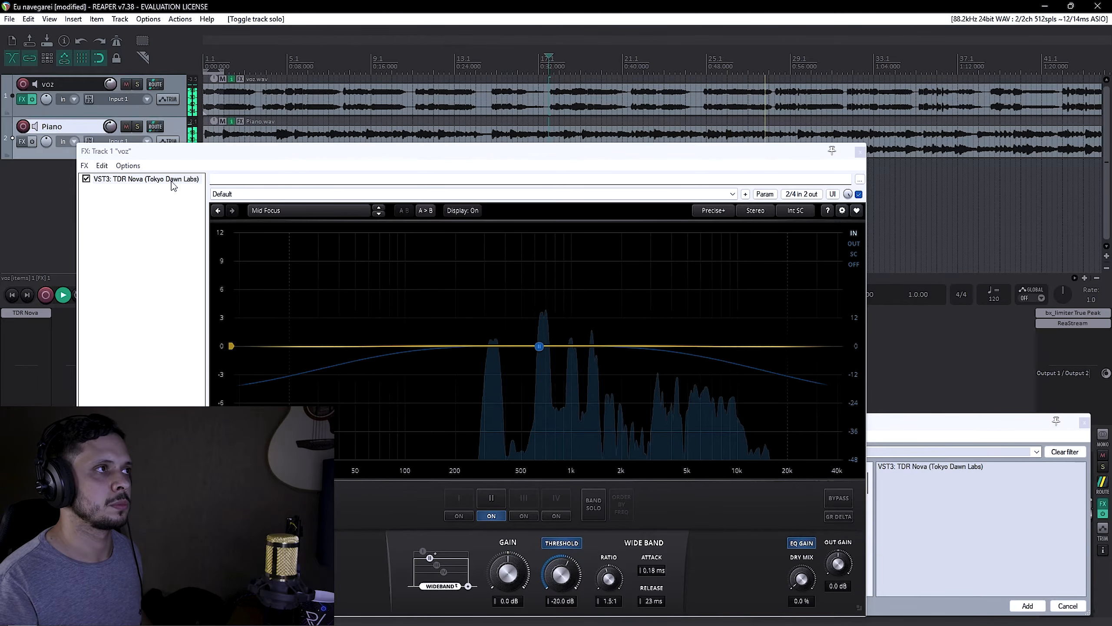
click(86, 179)
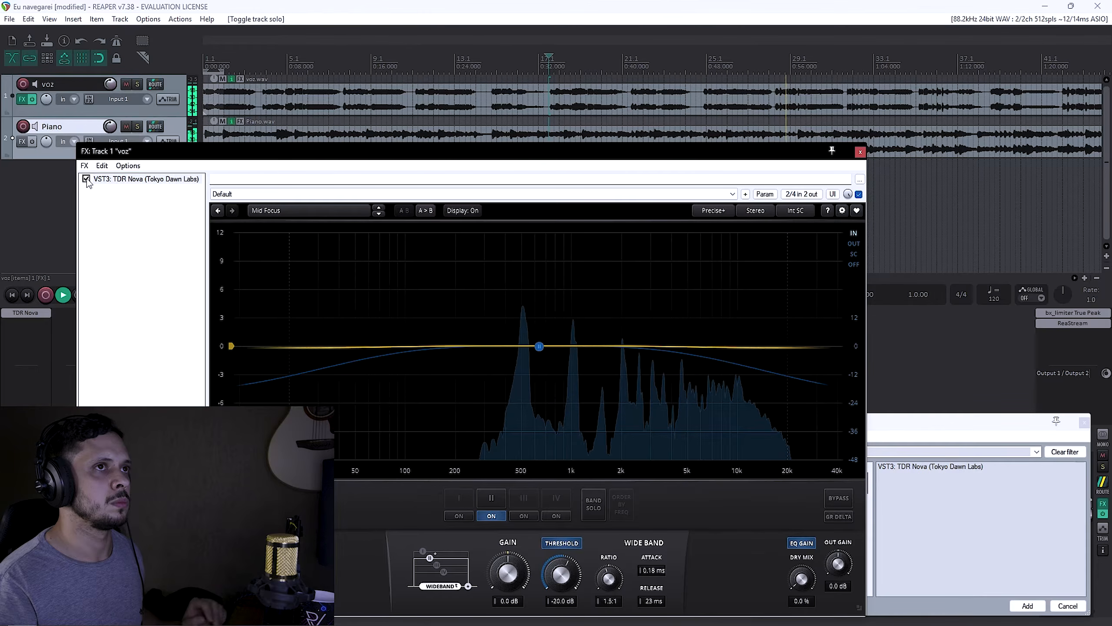
click(87, 178)
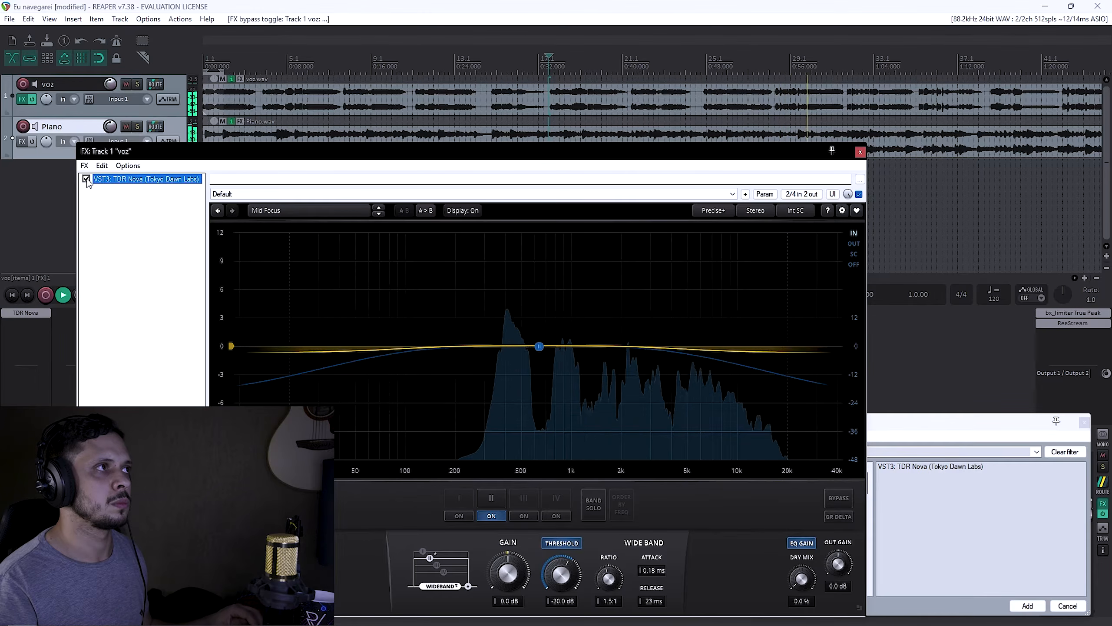
Step: Solo the voz track again, compare it with the Mid Focus preset bypassed and enabled, and stop playback
click(137, 84)
click(87, 179)
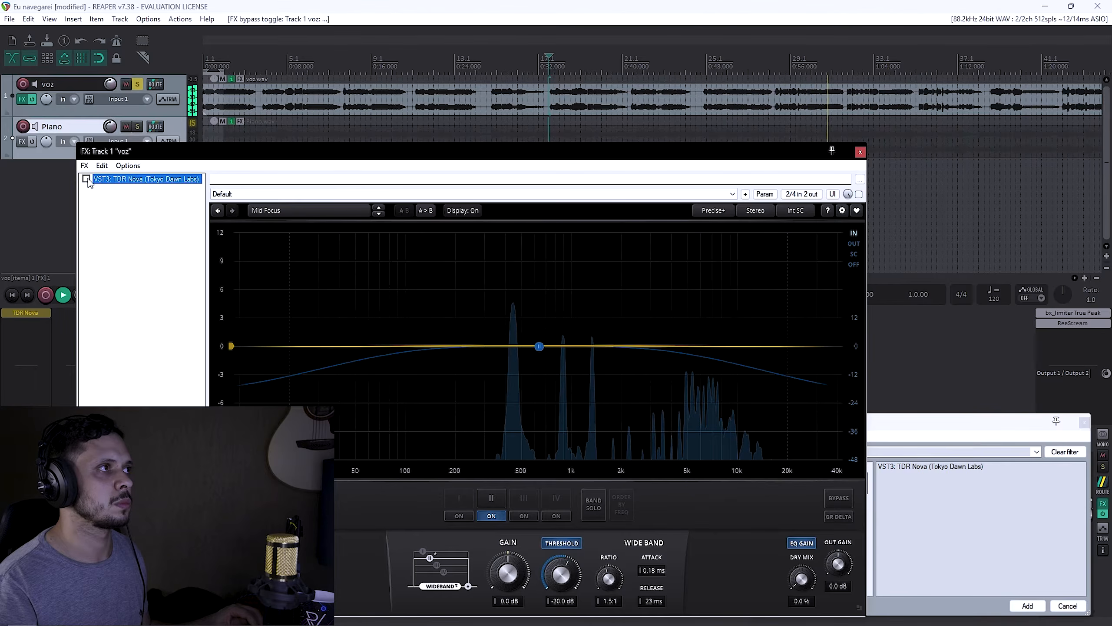
click(87, 179)
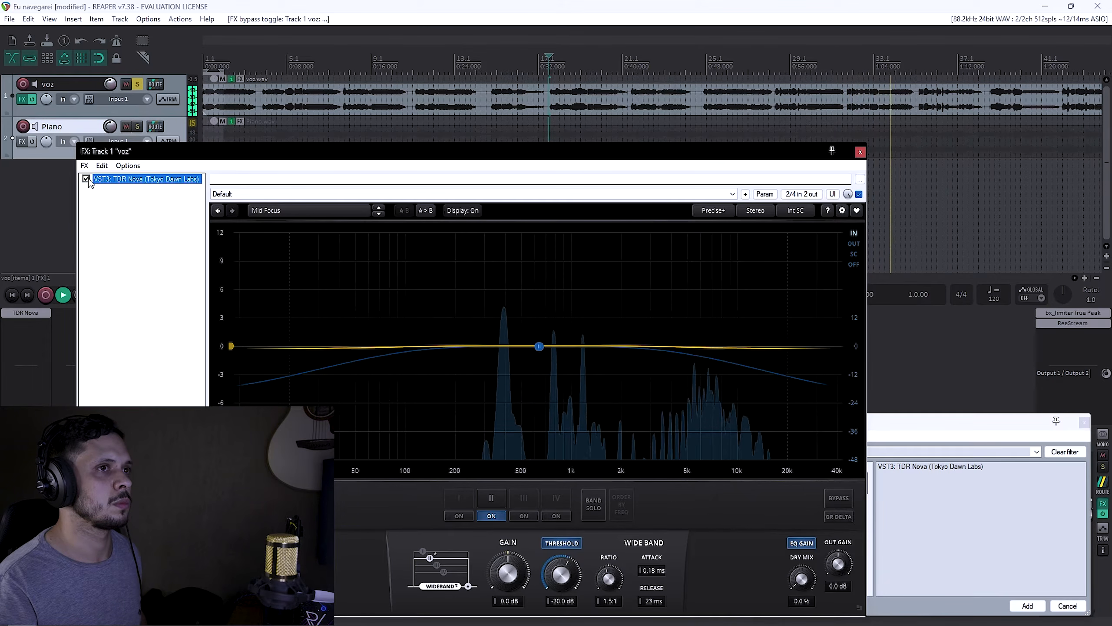
key(space)
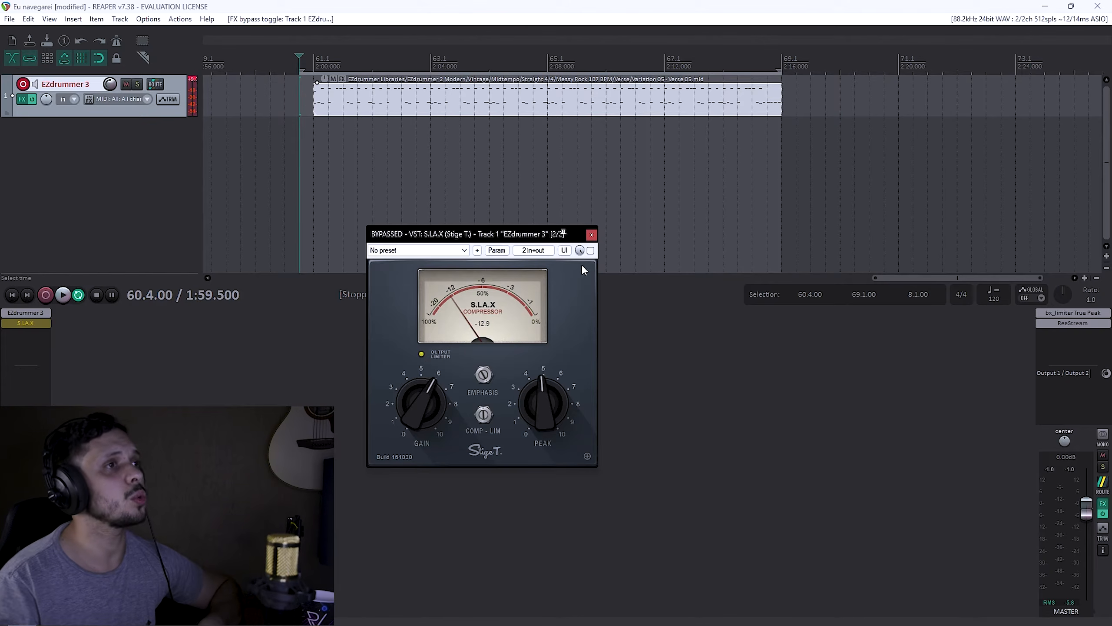
Step: Play the EZdrummer 3 drum track with its compressor bypassed
key(space)
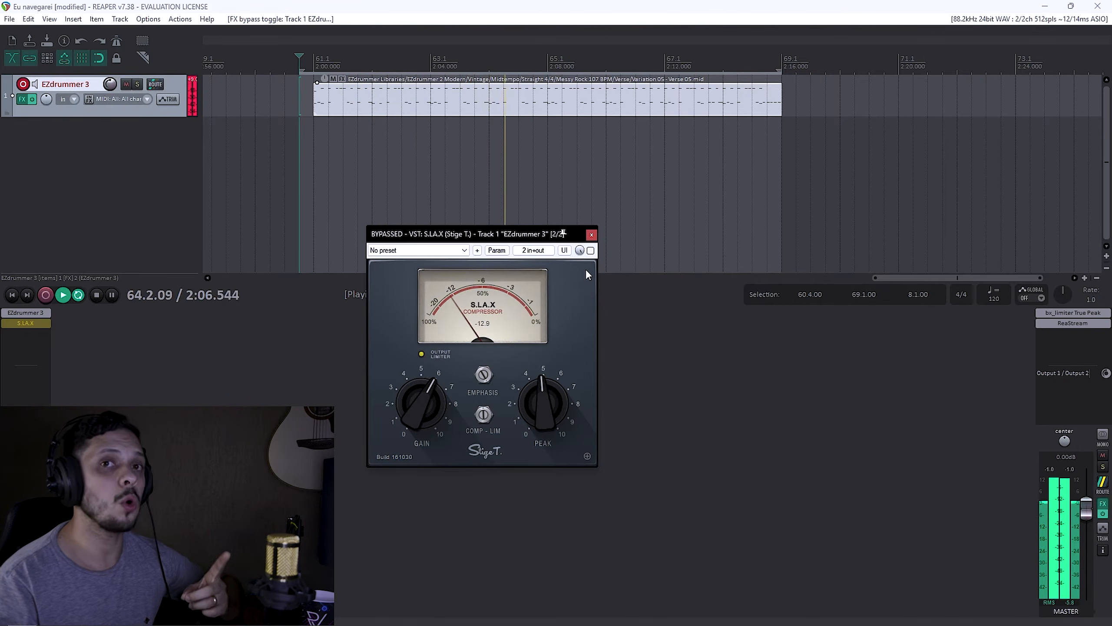
Step: Compare the EZdrummer 3 track with the S.LA.X compressor enabled and bypassed several times, and stop playback
click(591, 251)
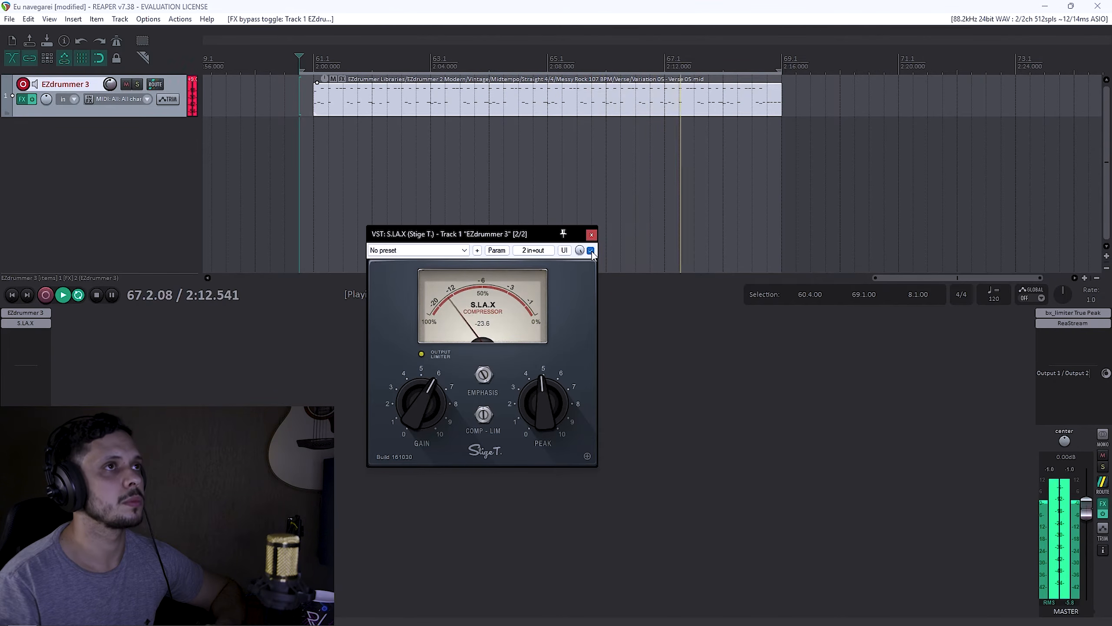
click(591, 251)
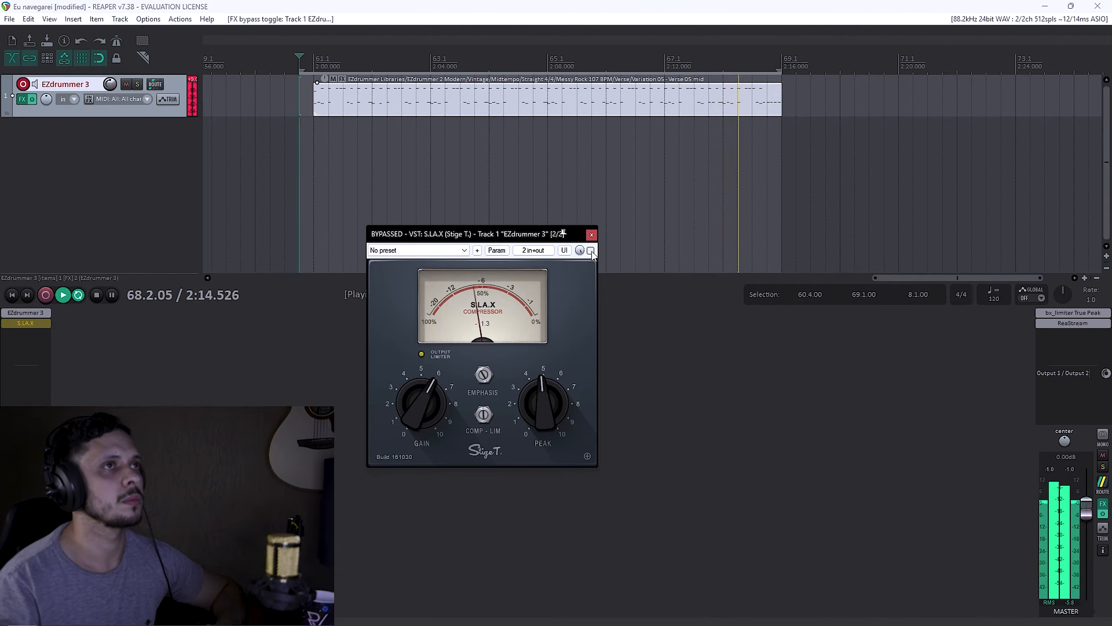
click(591, 251)
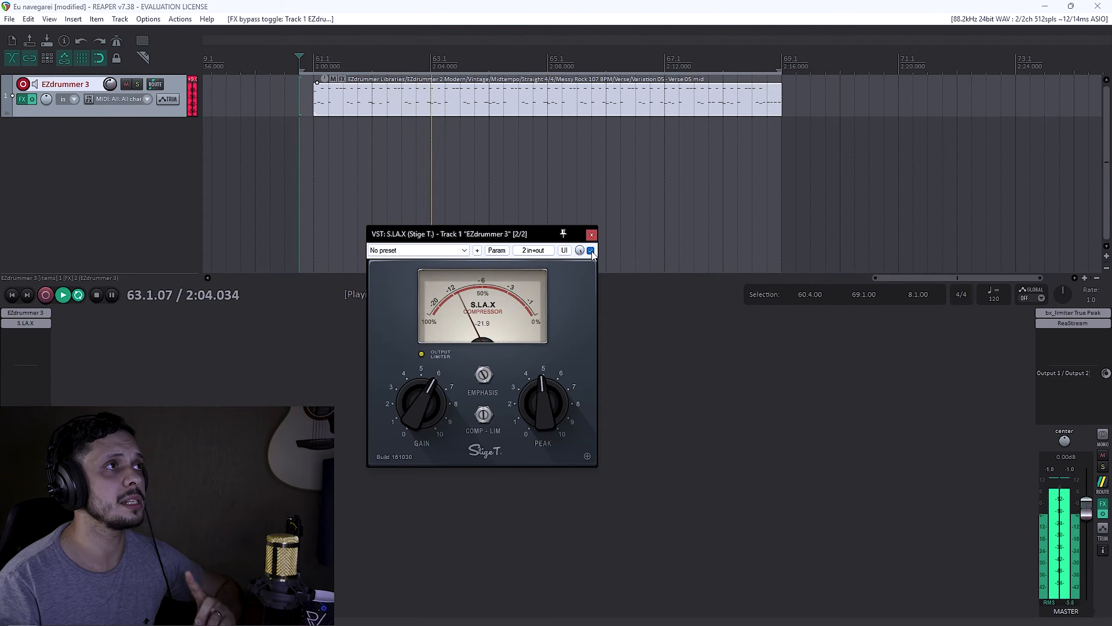
click(591, 250)
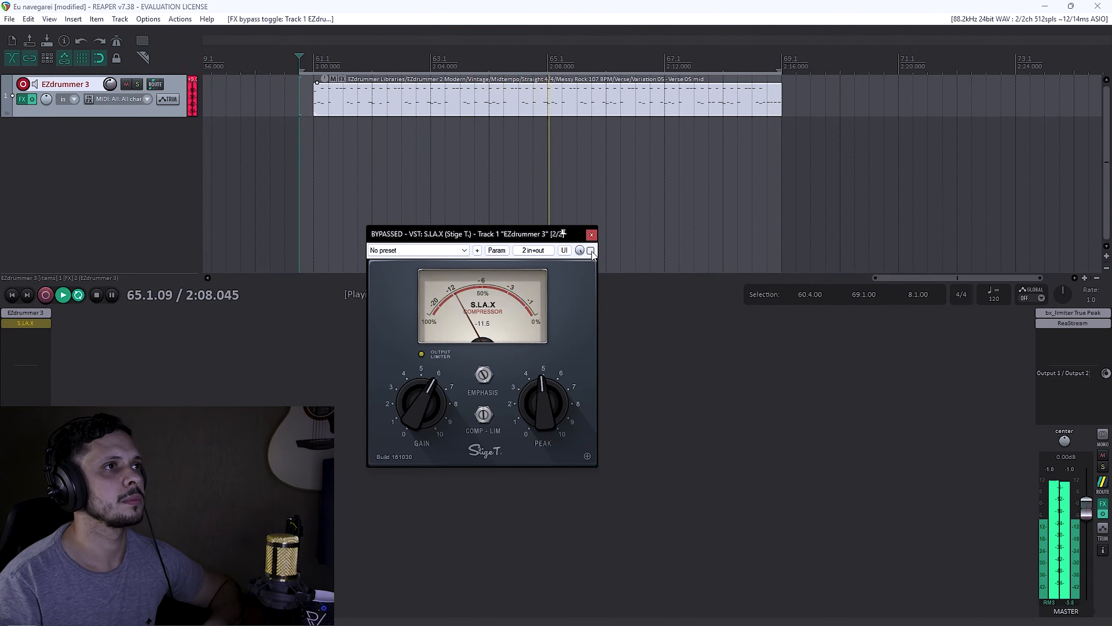
click(591, 250)
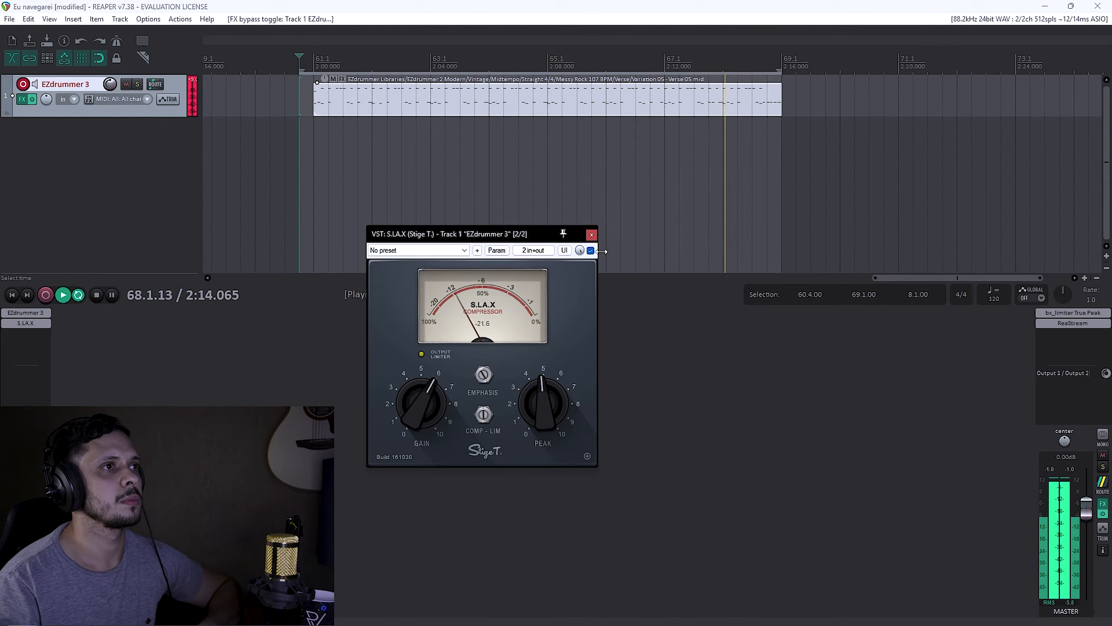
key(space)
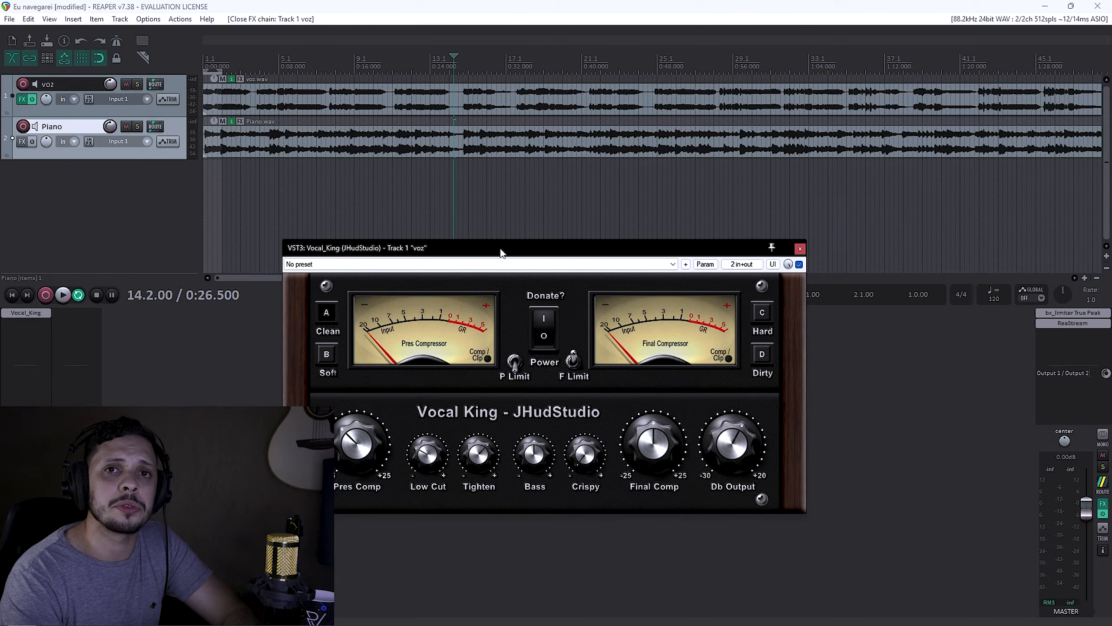
Step: Play the voice and piano together, first with Vocal_King bypassed on the voz track and then with it enabled
drag(500, 249, 501, 245)
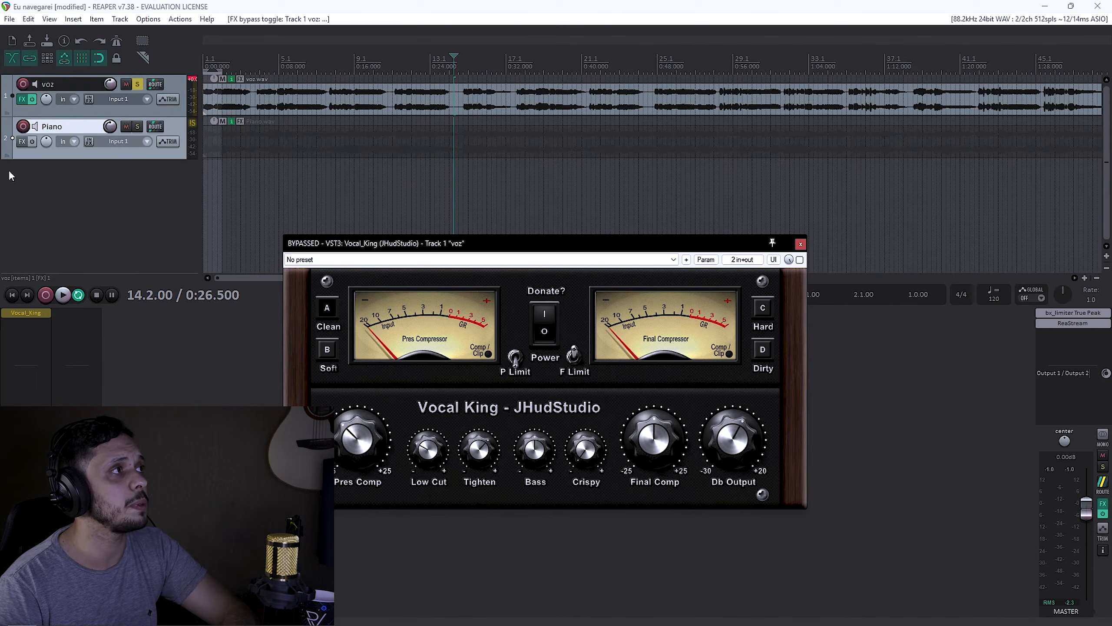
click(800, 259)
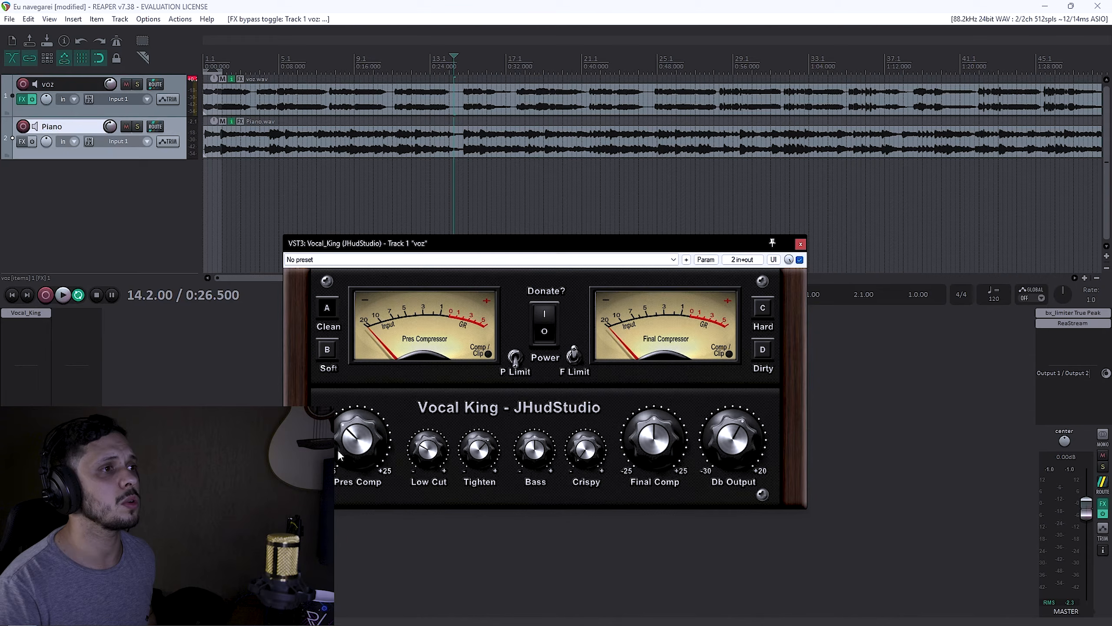
click(799, 259)
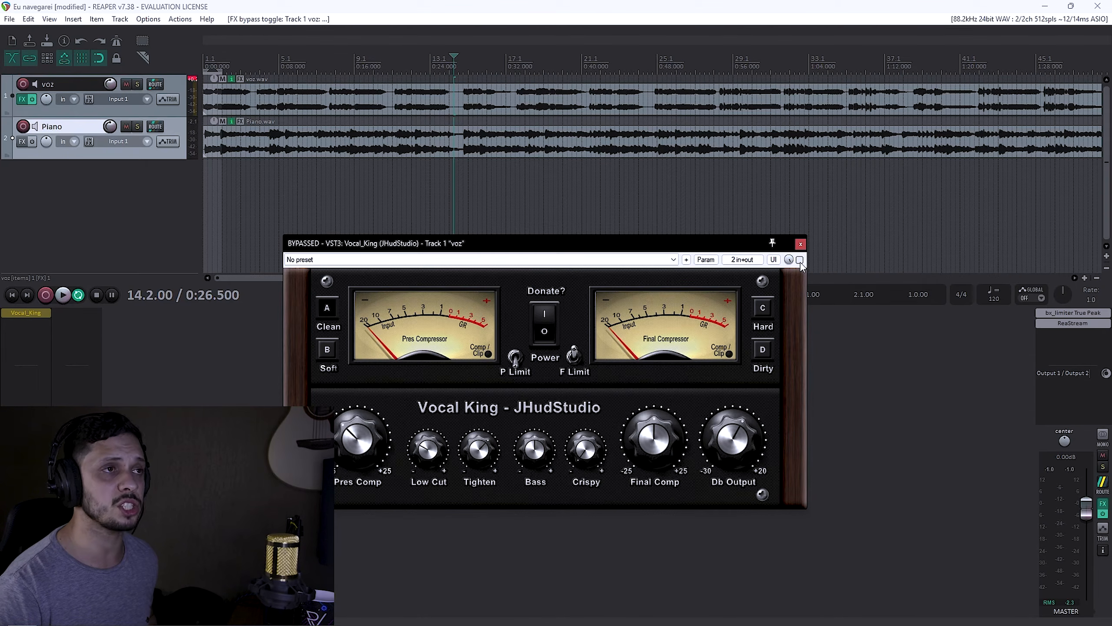
key(space)
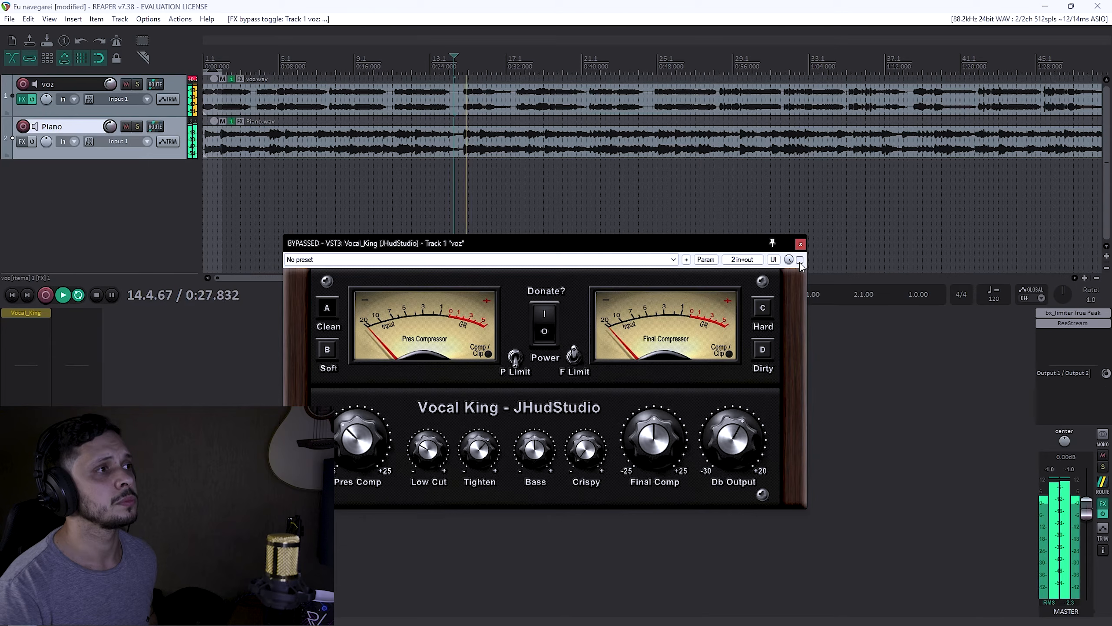
click(800, 260)
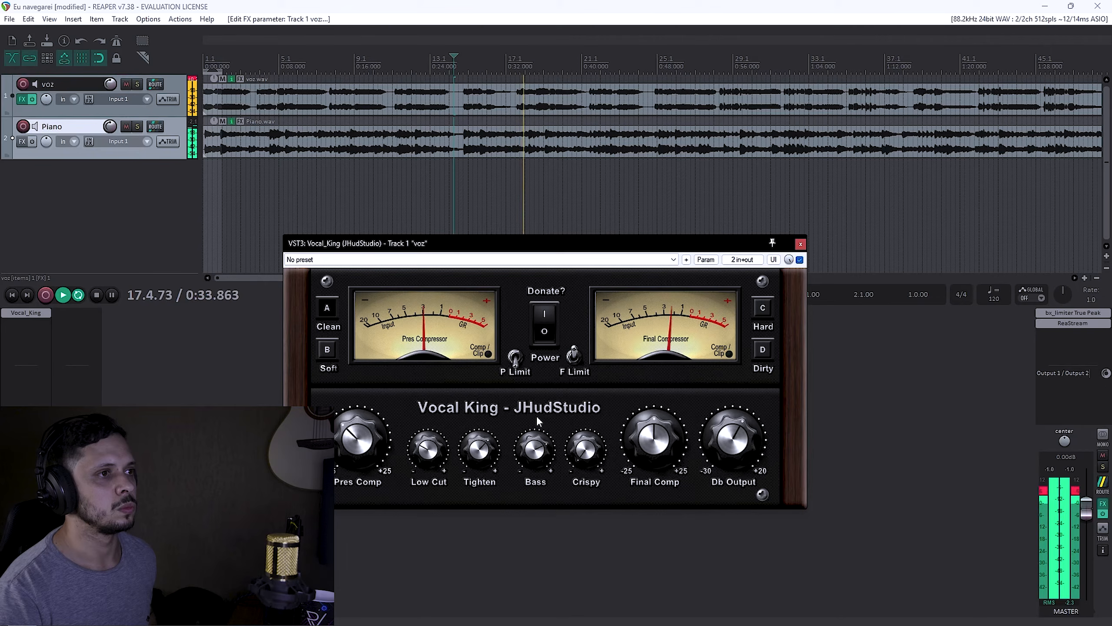
Step: Solo the voz track and compare it with Vocal_King on and off, using both the plug-in bypass and its power switch
click(137, 84)
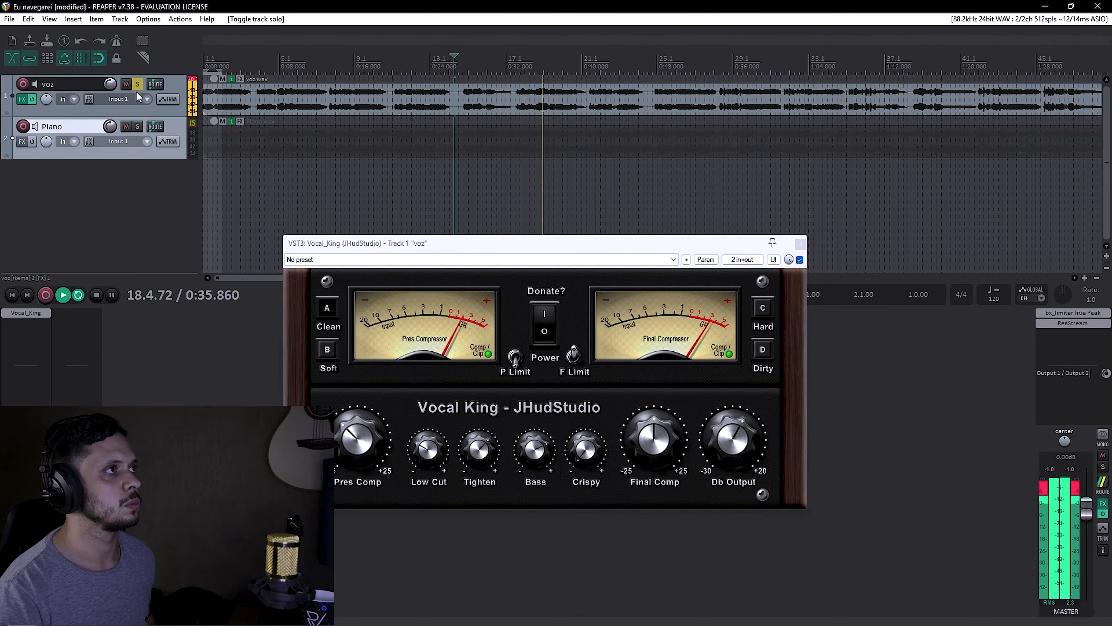
click(799, 259)
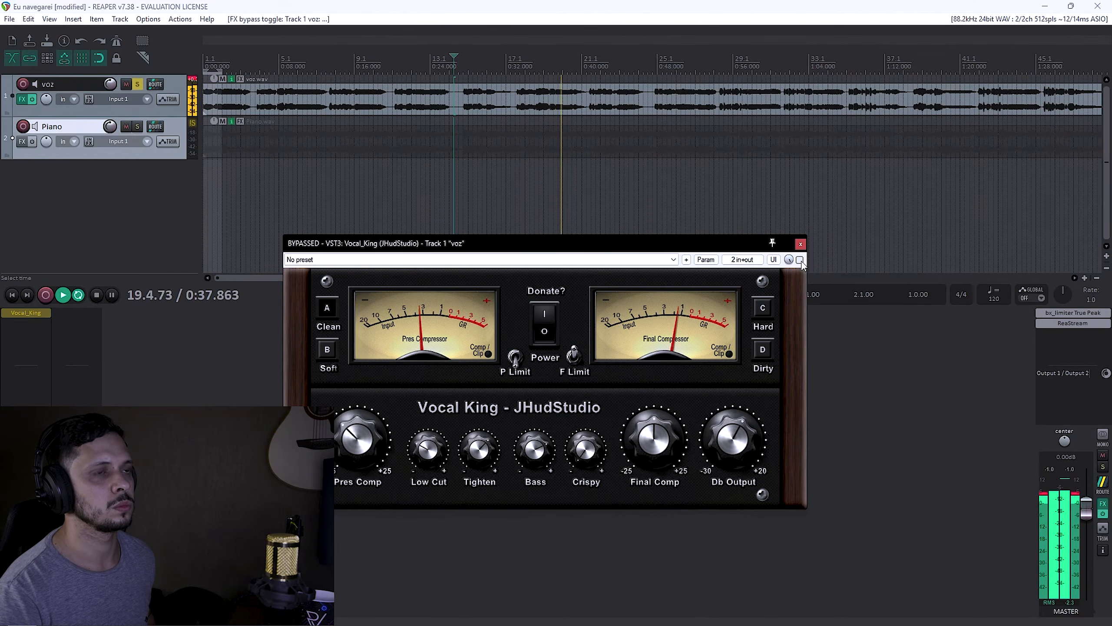
click(800, 260)
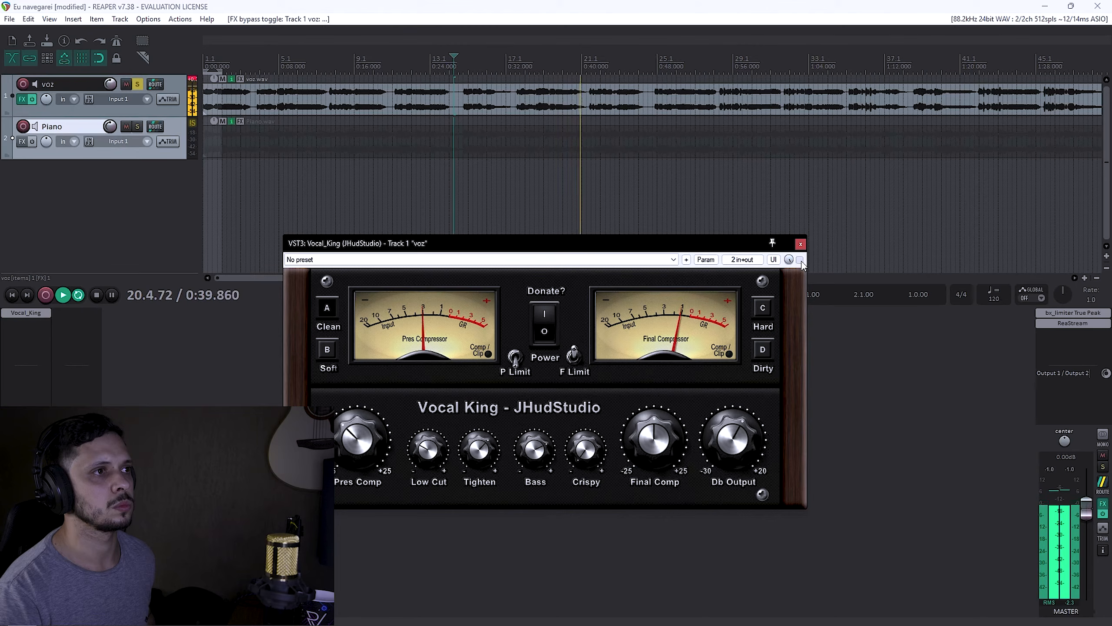
click(546, 332)
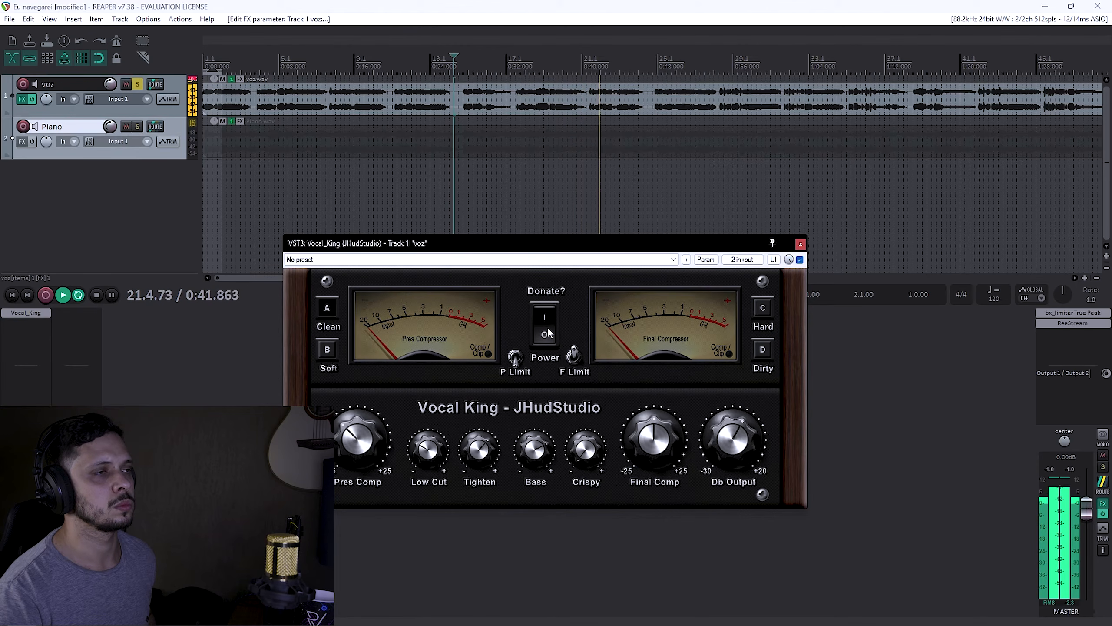
click(547, 332)
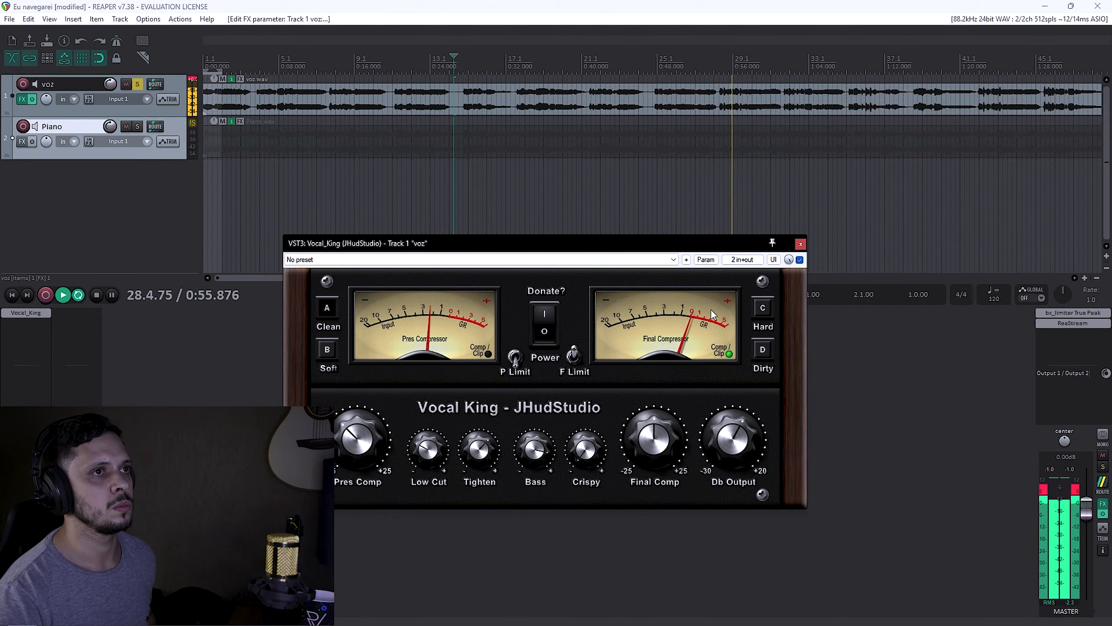
click(800, 260)
click(800, 260)
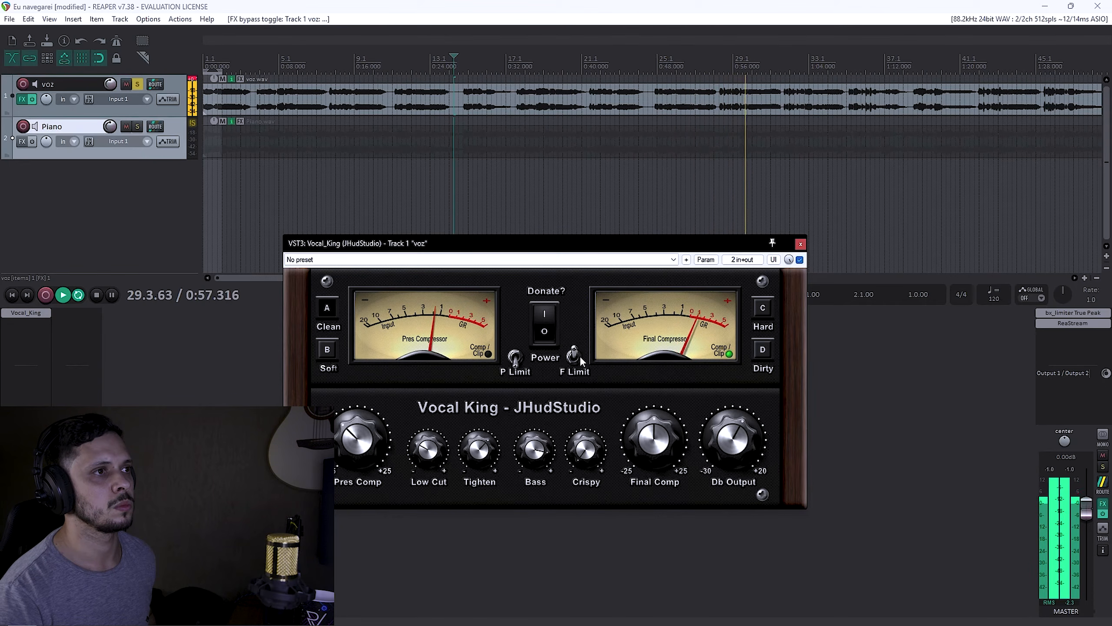
click(550, 328)
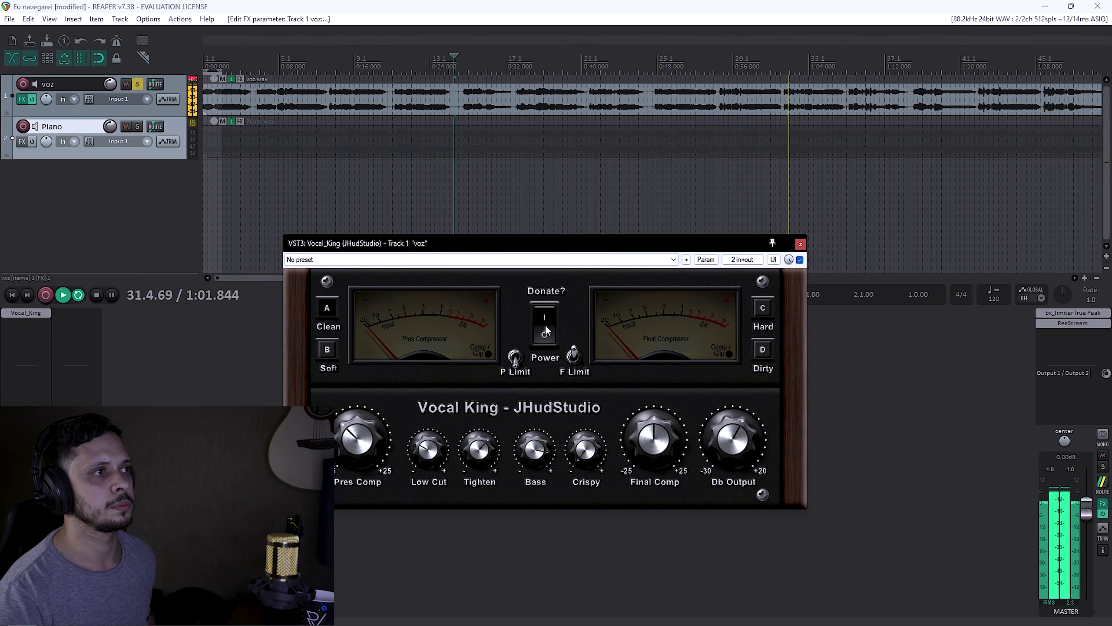
click(547, 332)
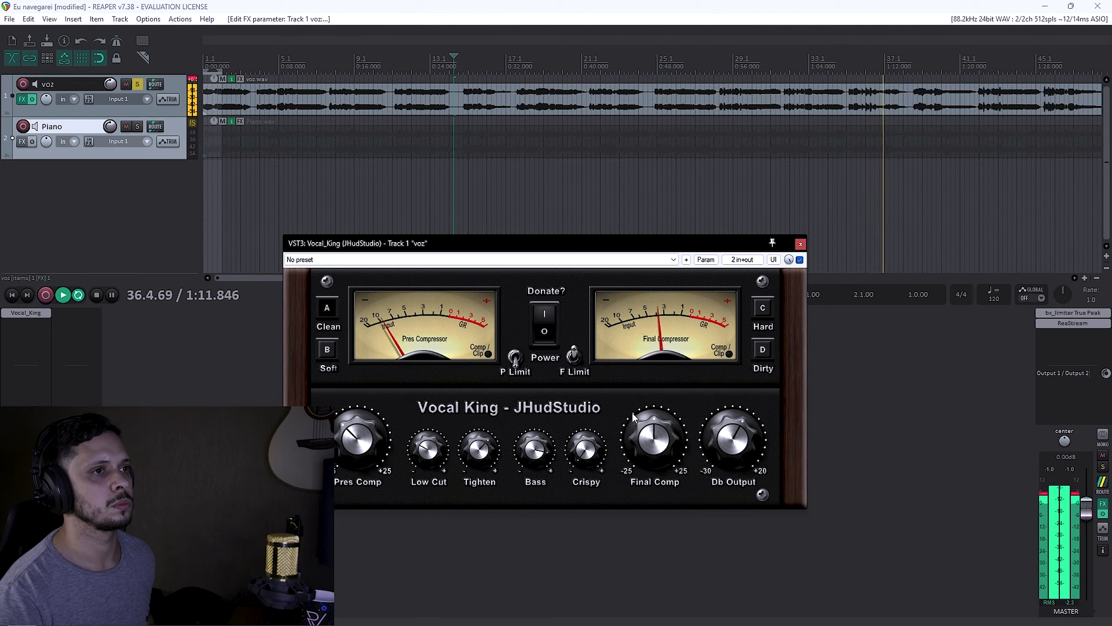
Step: Unsolo the voz track, compare the mix with Vocal_King powered off and on, and stop playback
click(137, 84)
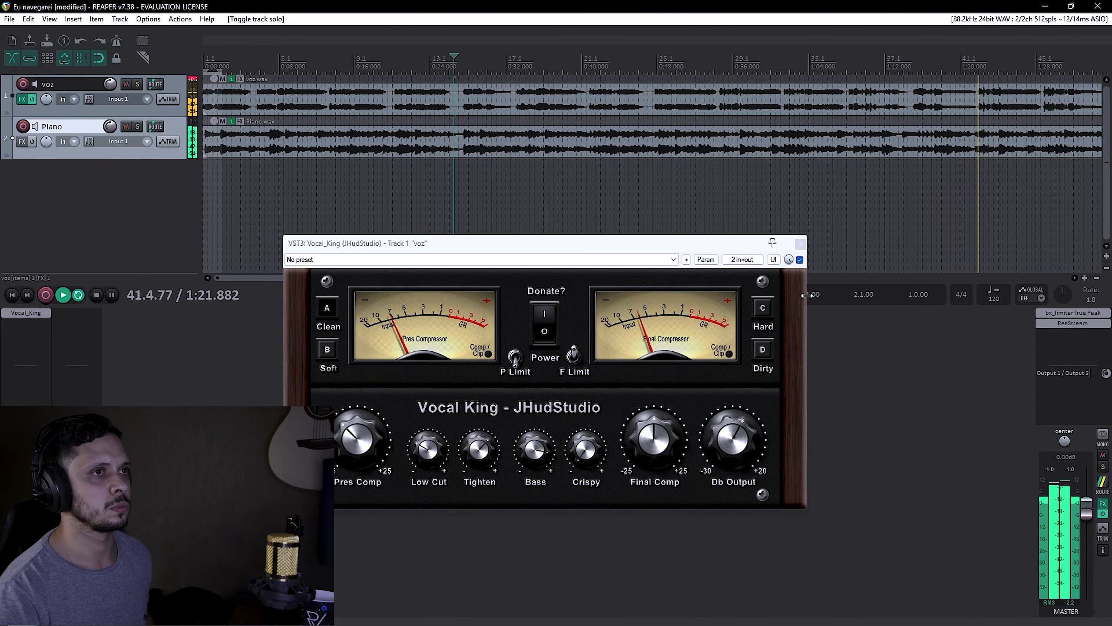
click(553, 331)
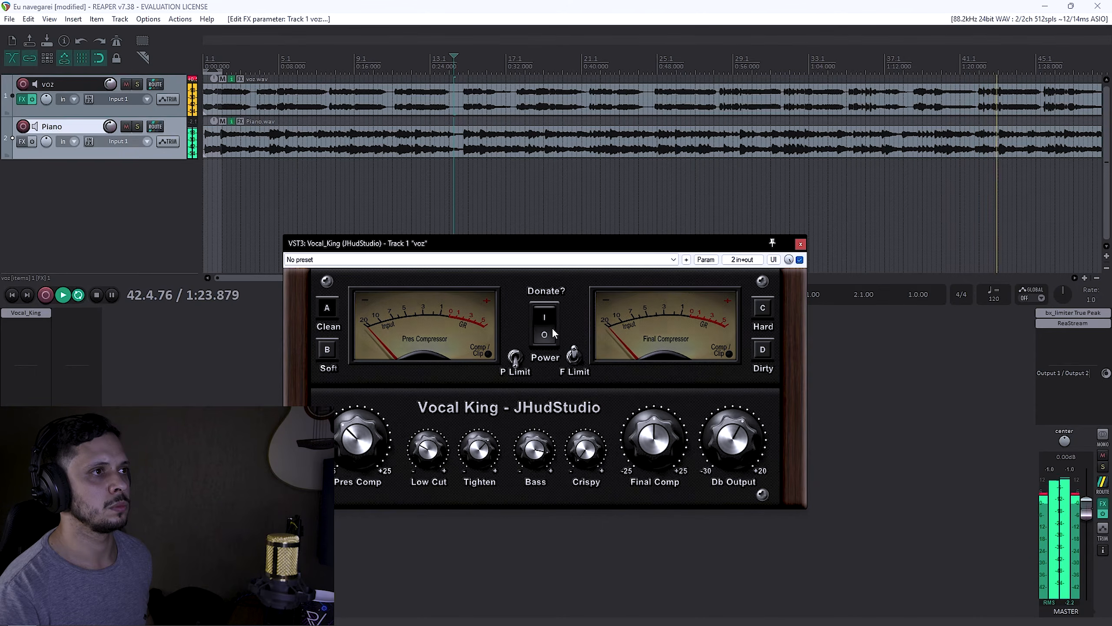
click(552, 331)
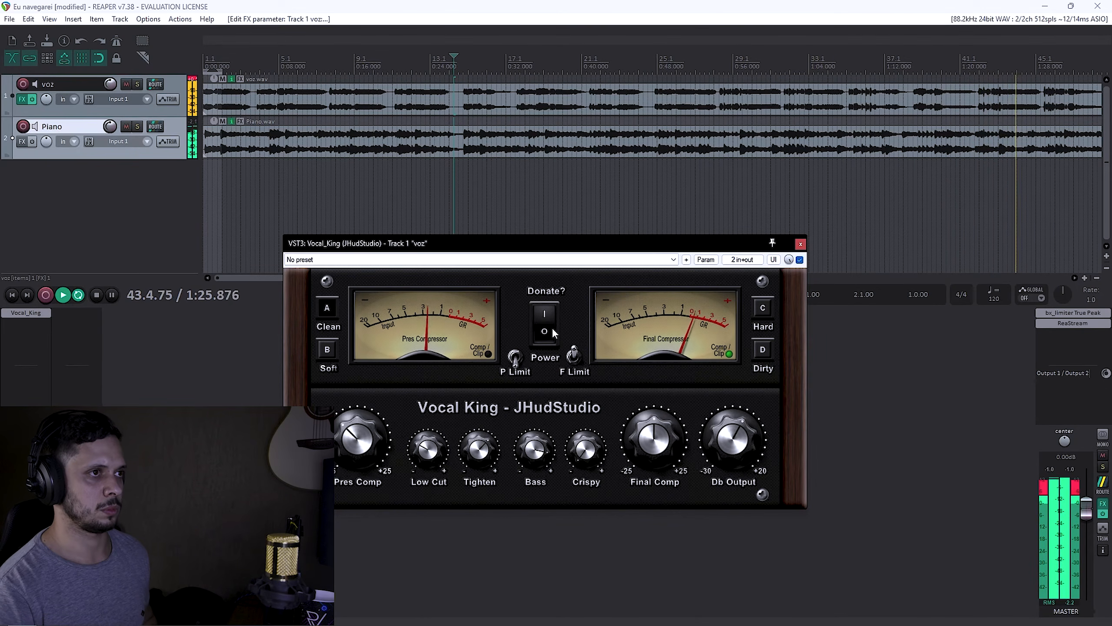
key(space)
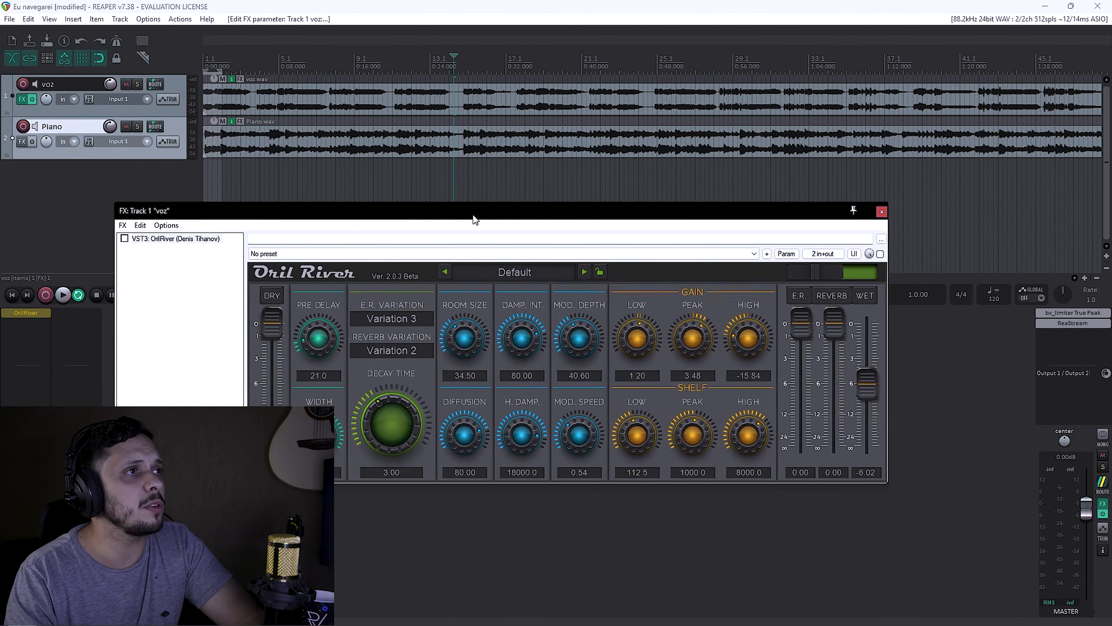
Step: Try a room size of 38.00 and a modulation speed adjustment in the OrilRiver reverb on the voz track
drag(477, 216, 485, 218)
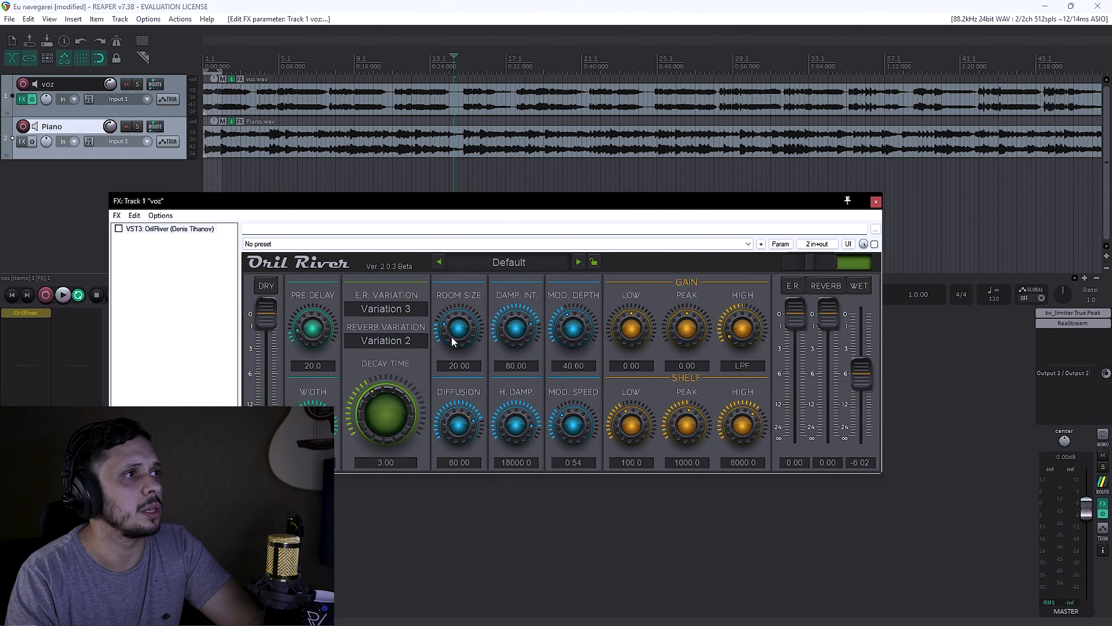
drag(451, 327, 453, 322)
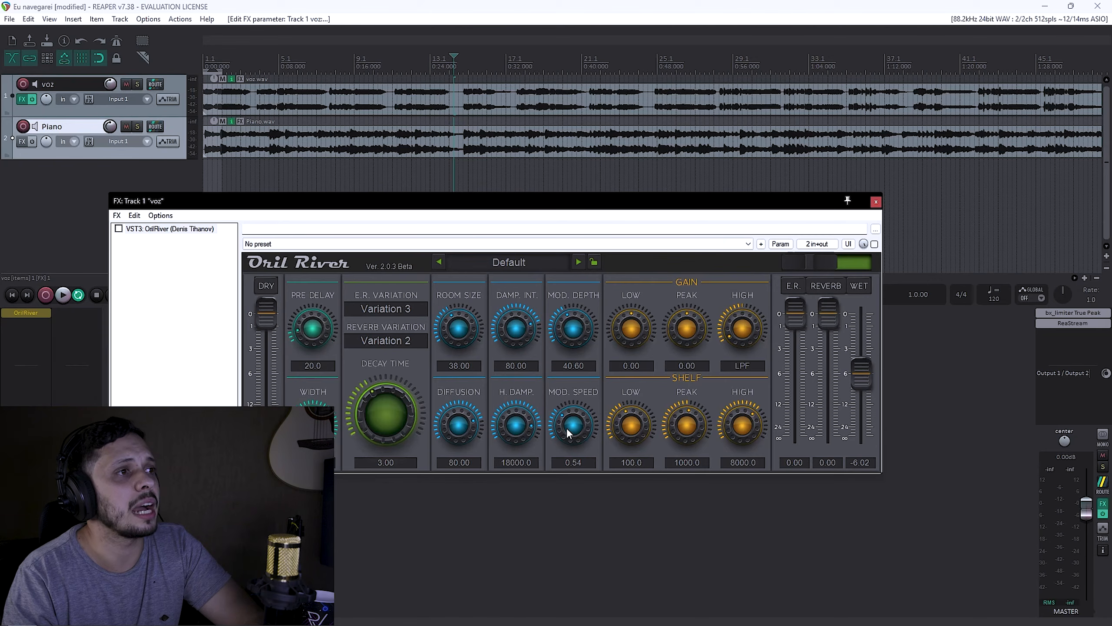
drag(569, 426, 569, 432)
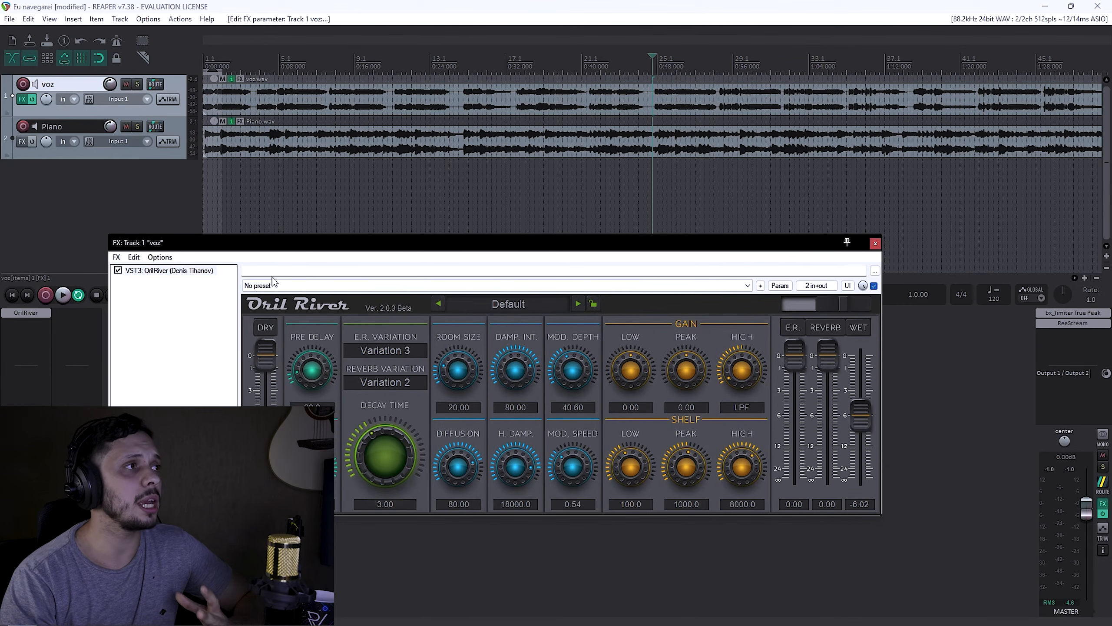
Step: Solo the voz track and audition OrilRiver's Ambience, Dark Room, Studio A and Studio B presets during playback
click(118, 270)
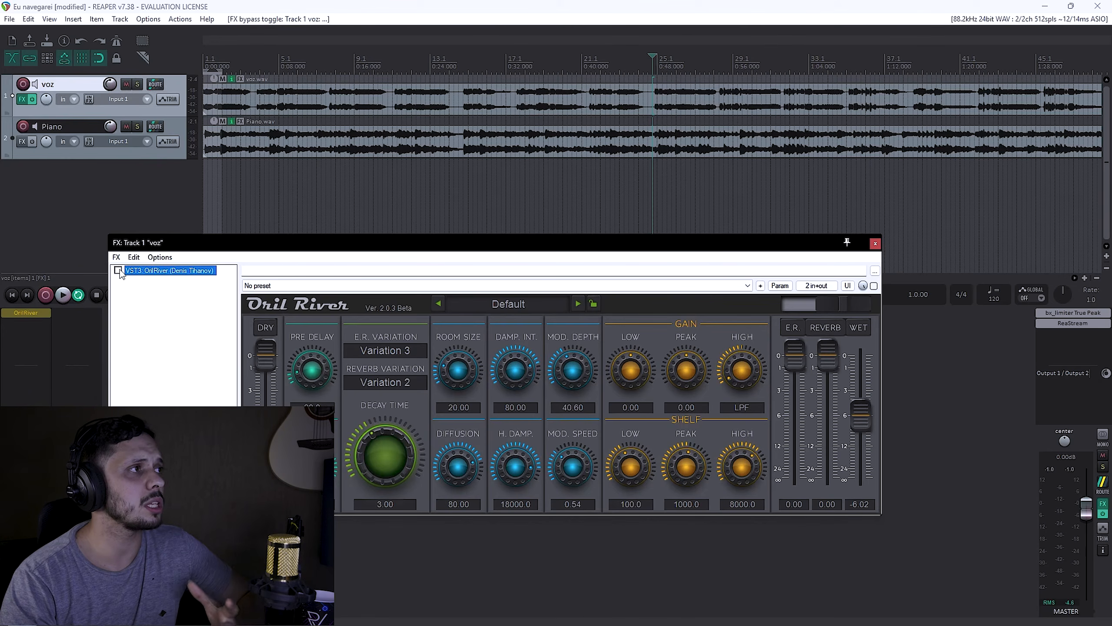
click(138, 85)
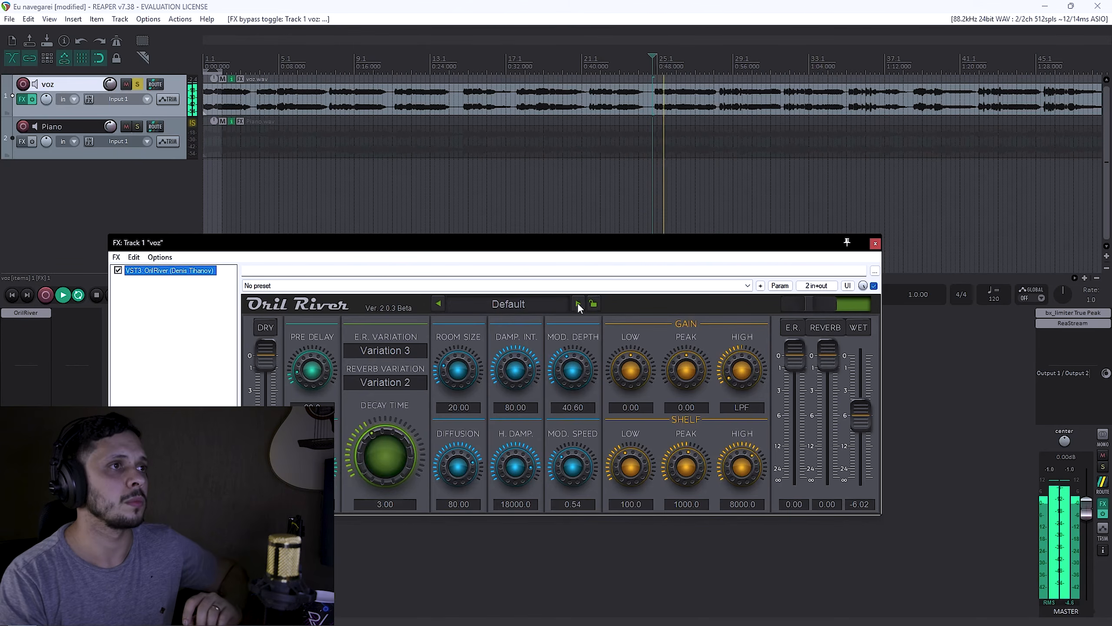
click(578, 303)
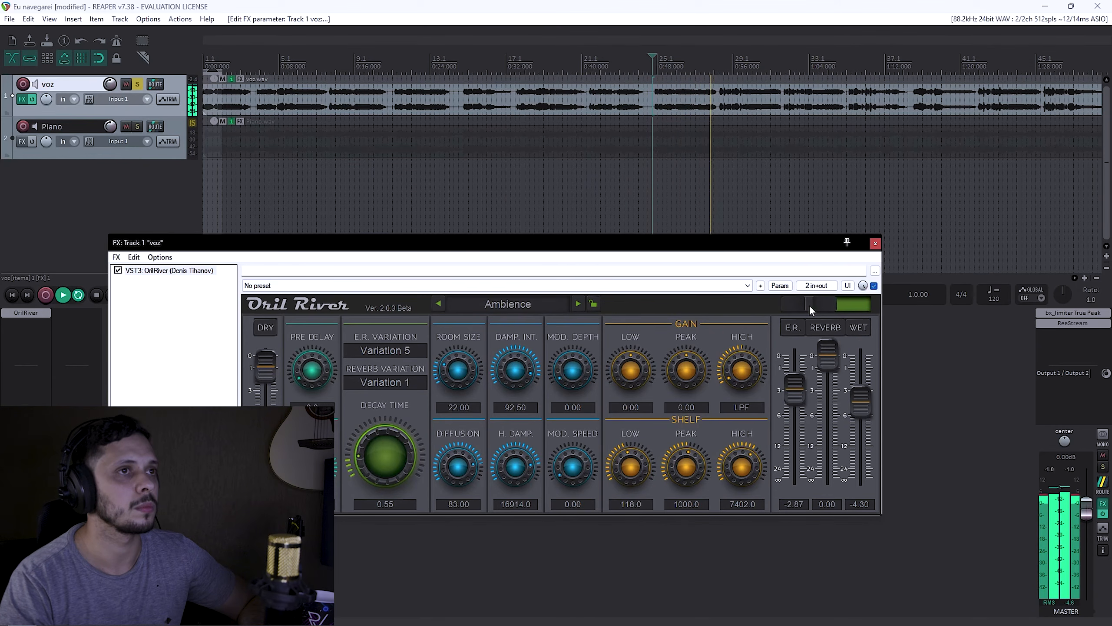
click(578, 304)
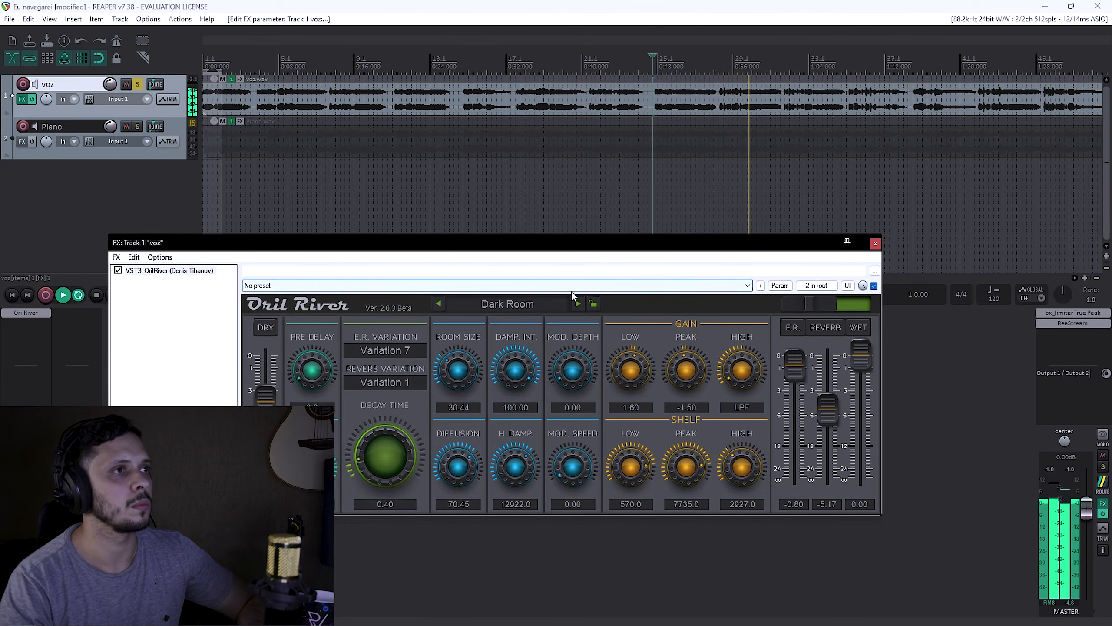
click(578, 303)
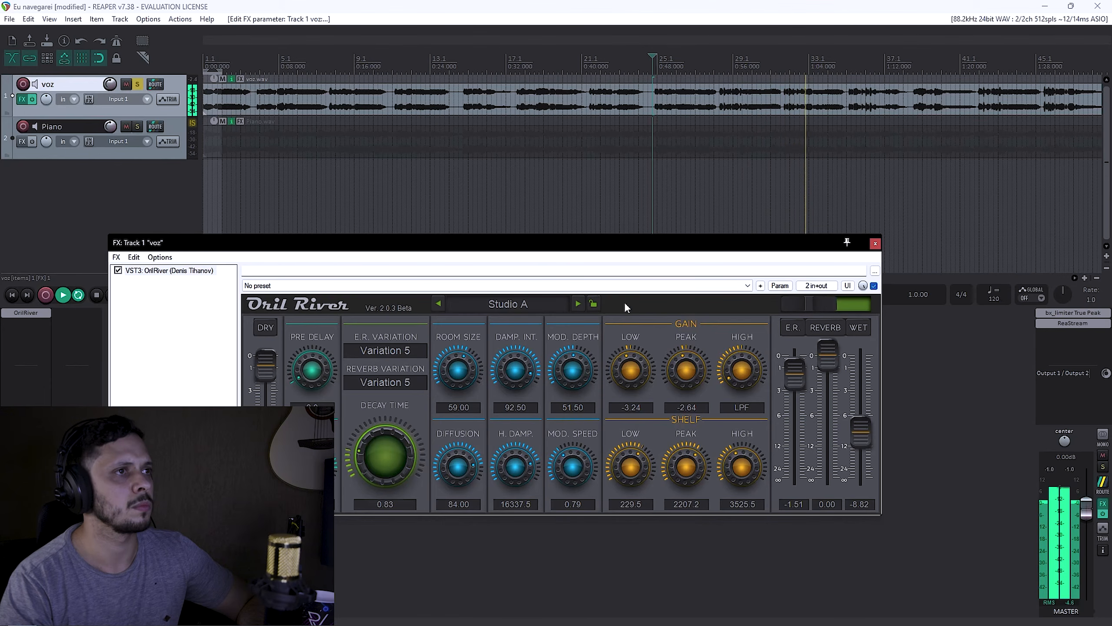
click(578, 304)
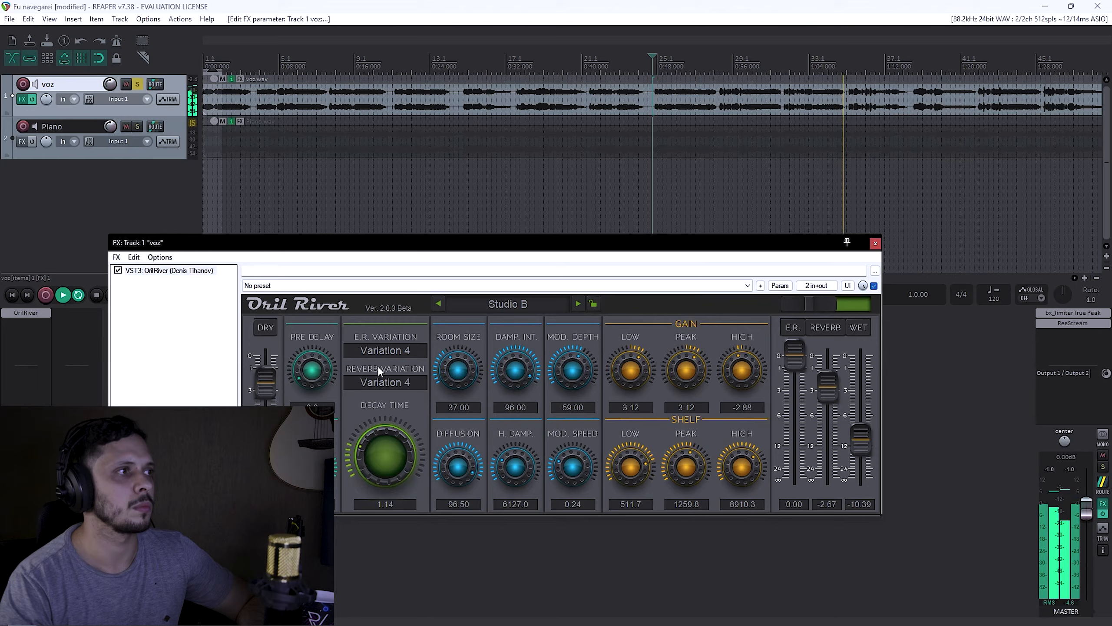
Step: Raise OrilRiver's dry level slightly, and unsolo the voz track to hear it with the piano
mouse_move(266, 388)
mouse_down()
mouse_move(269, 361)
mouse_move(270, 434)
mouse_move(271, 383)
mouse_up()
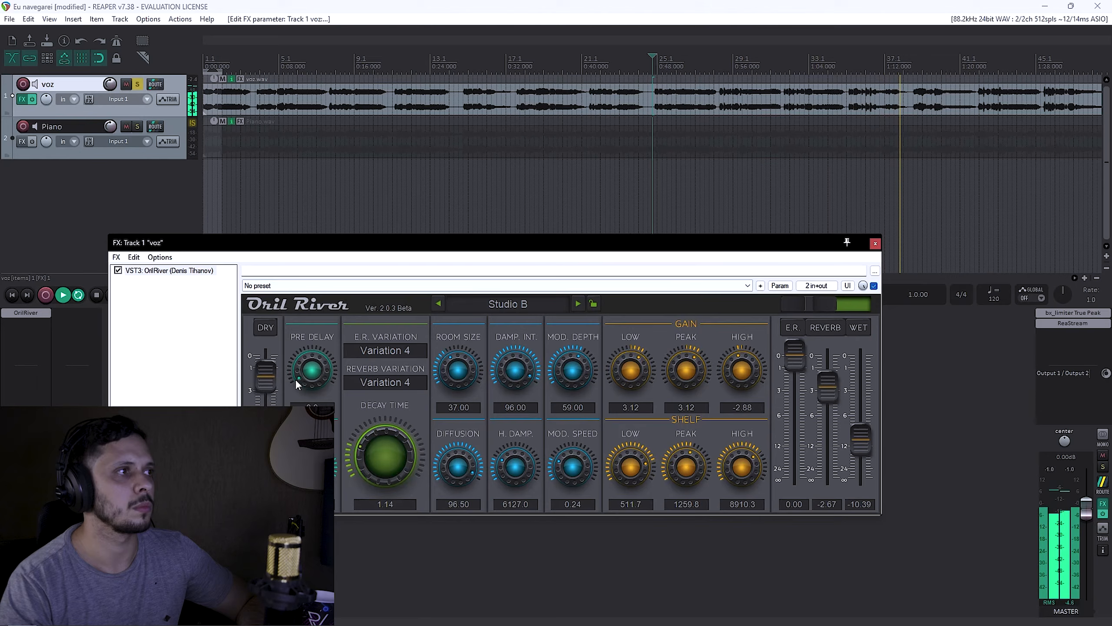
click(135, 83)
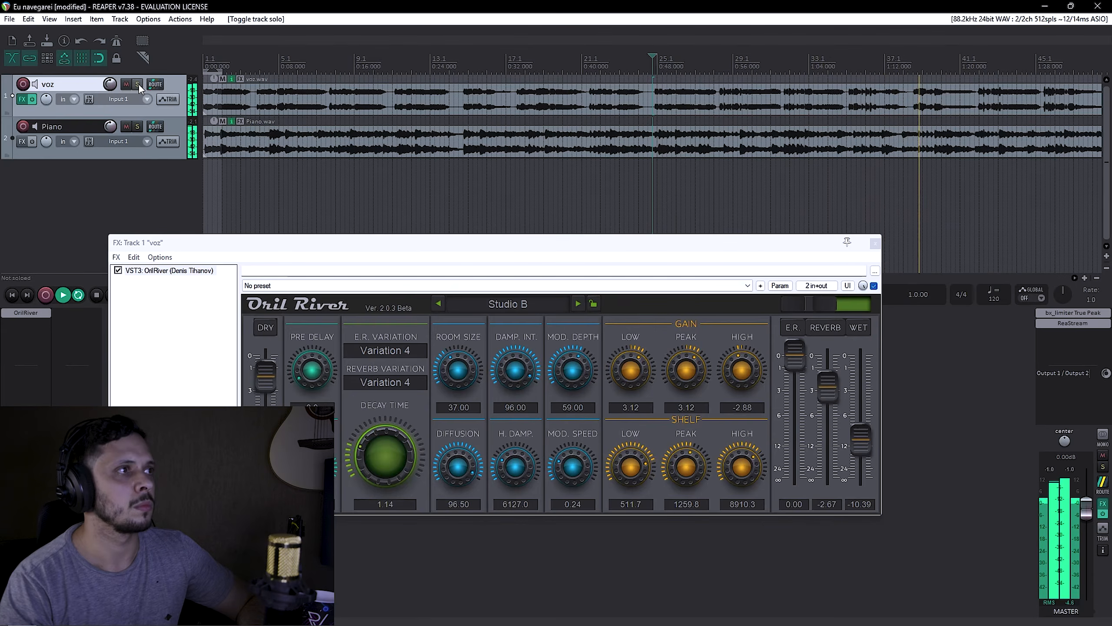
Step: Audition OrilRiver's Presence, Large Room and Guitar Room presets on the voz track during playback, and return to the preset before Guitar Room
click(546, 306)
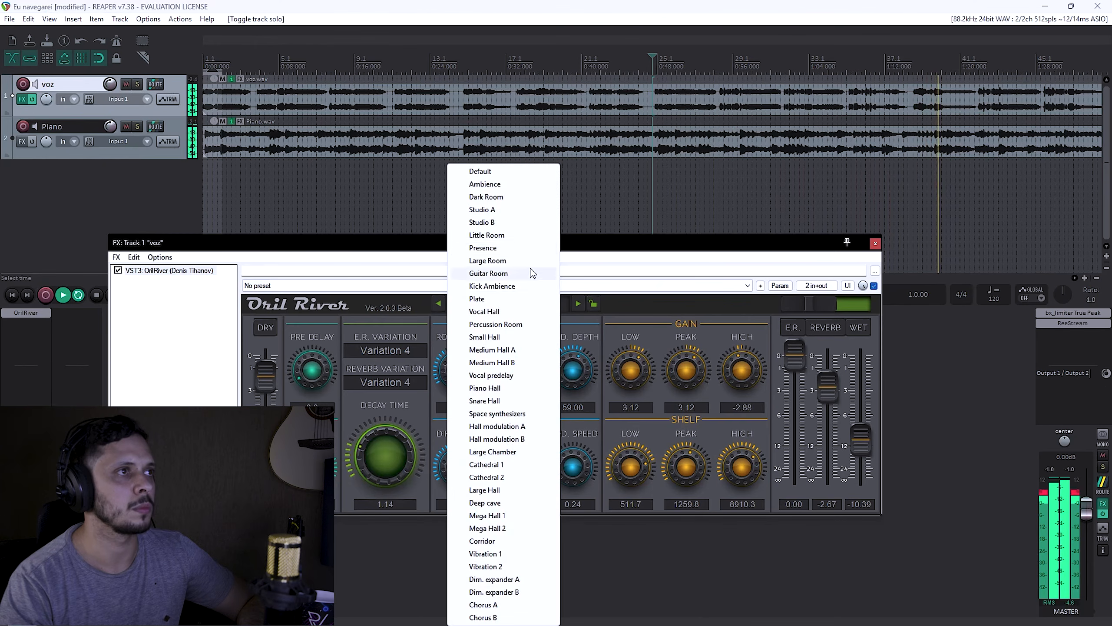
click(484, 248)
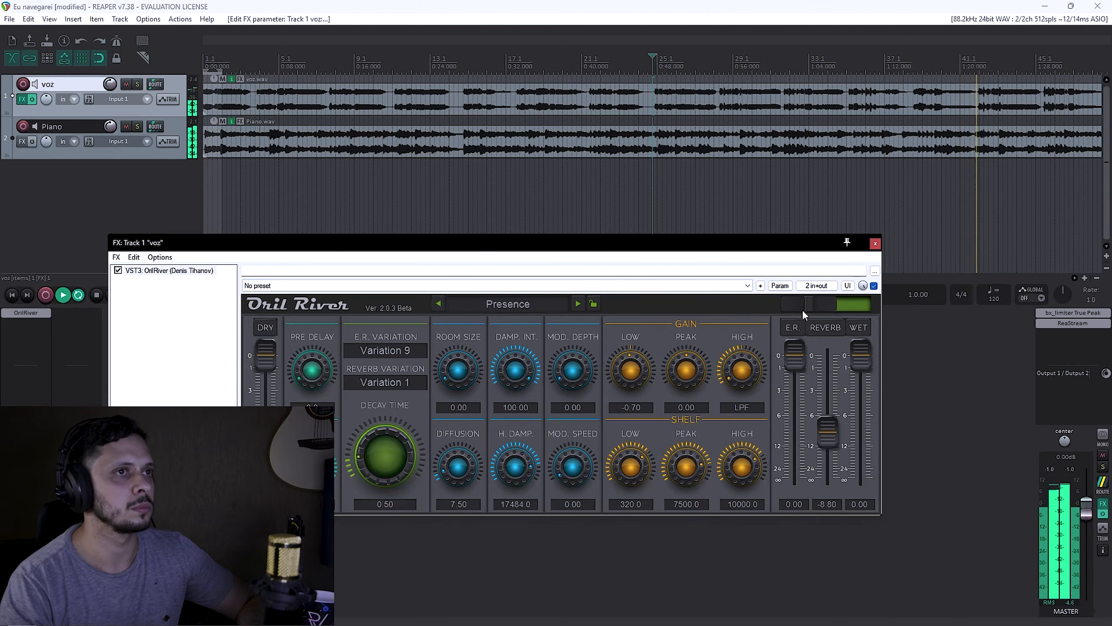
click(578, 304)
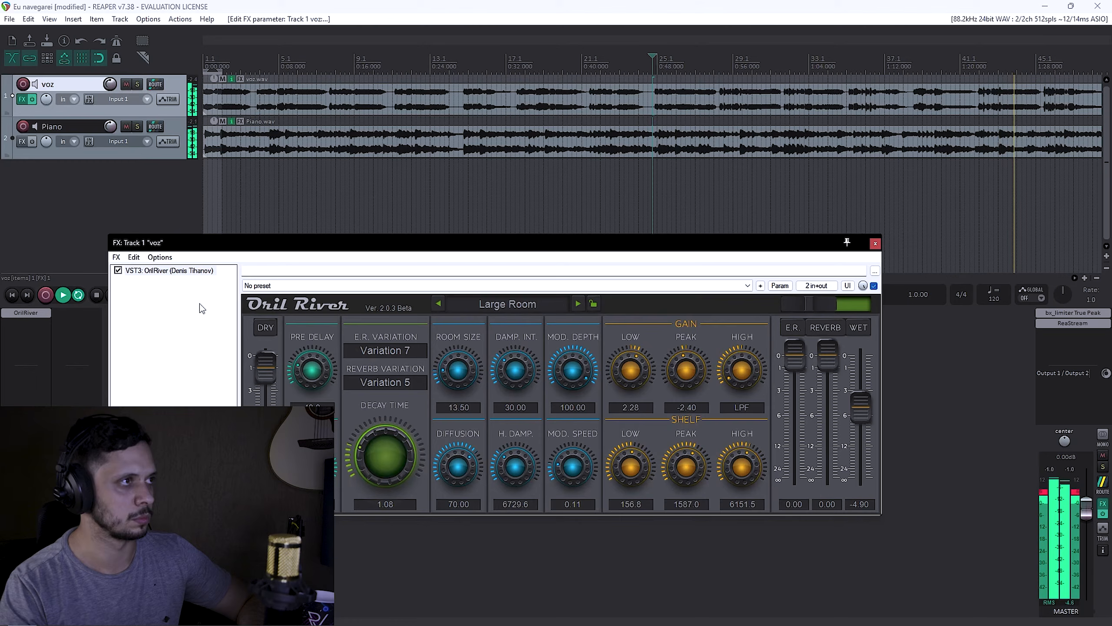
click(578, 304)
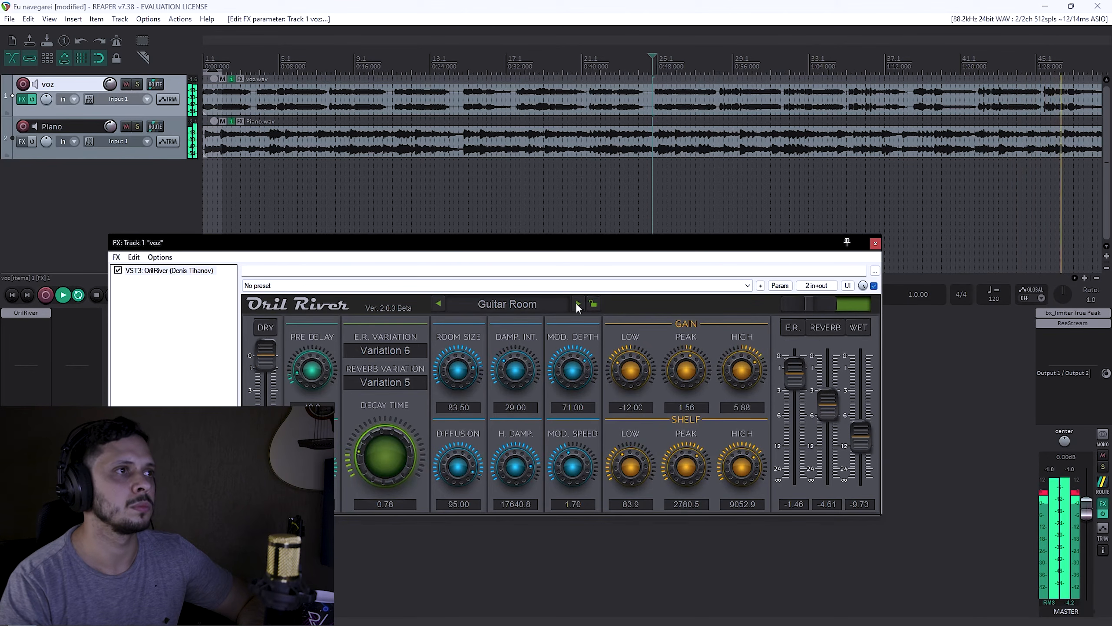
click(437, 306)
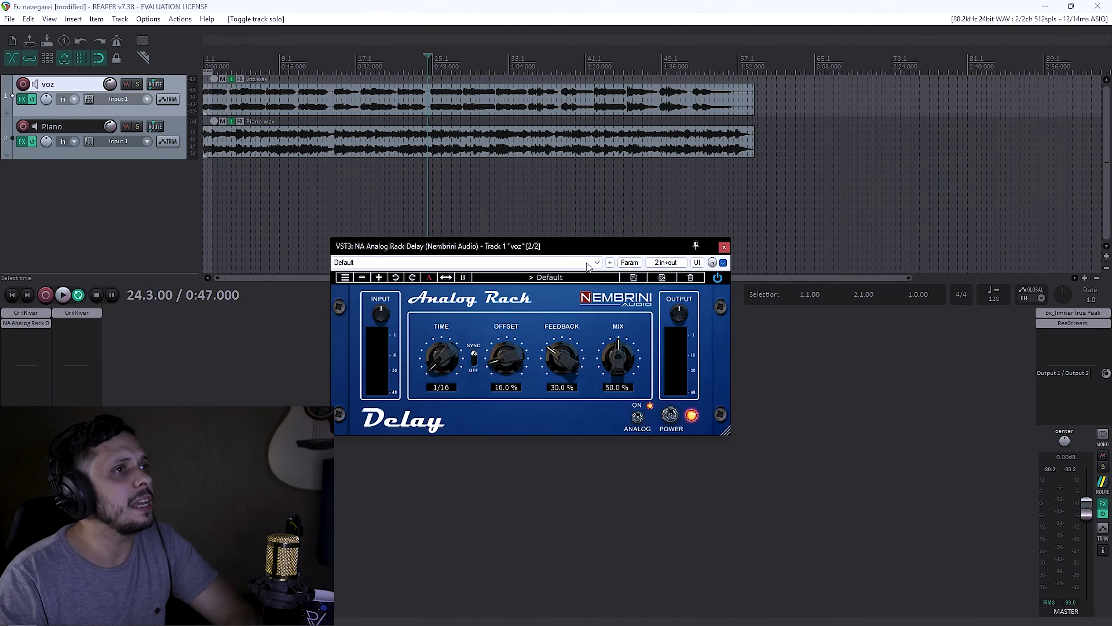
Step: Try the NA Analog Rack Delay on the voz track with tempo sync off, and toggle the plug-in's power
drag(586, 246, 560, 252)
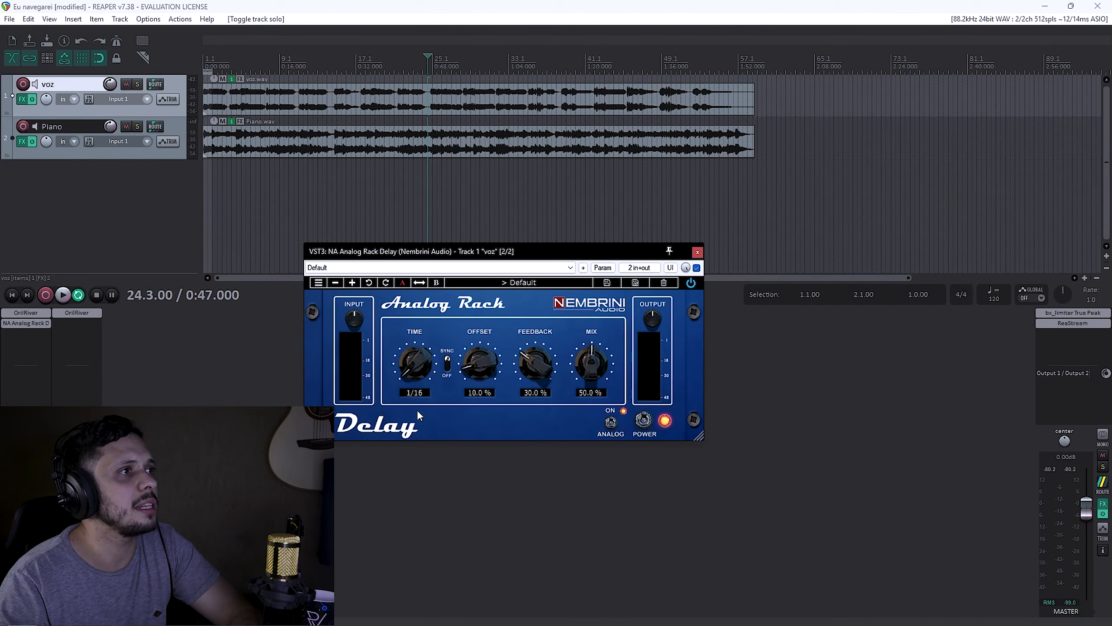
click(448, 362)
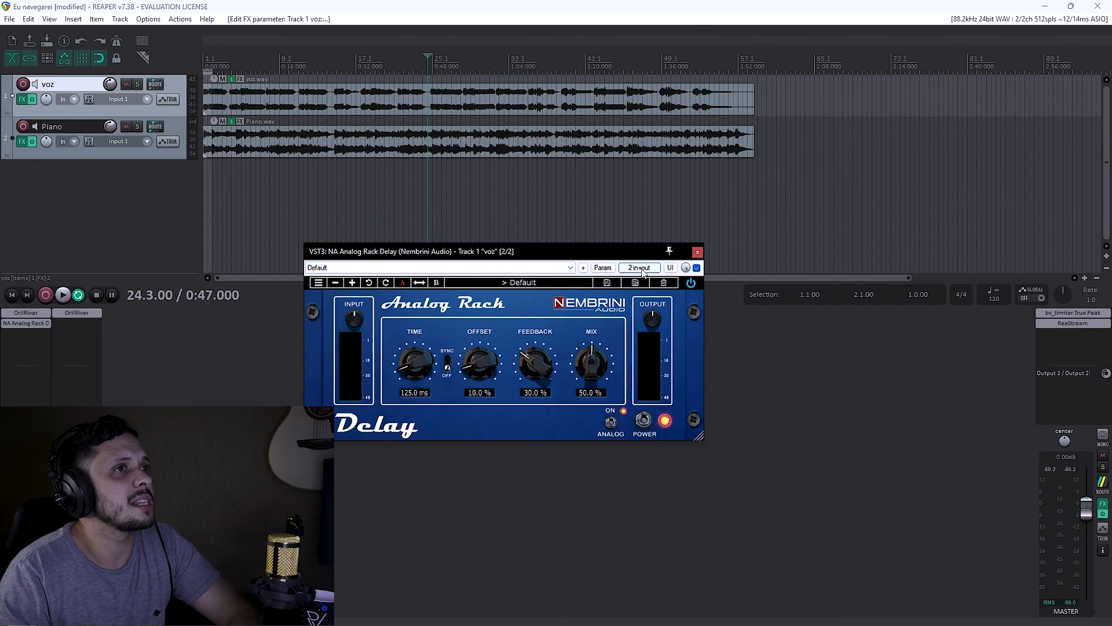
click(690, 282)
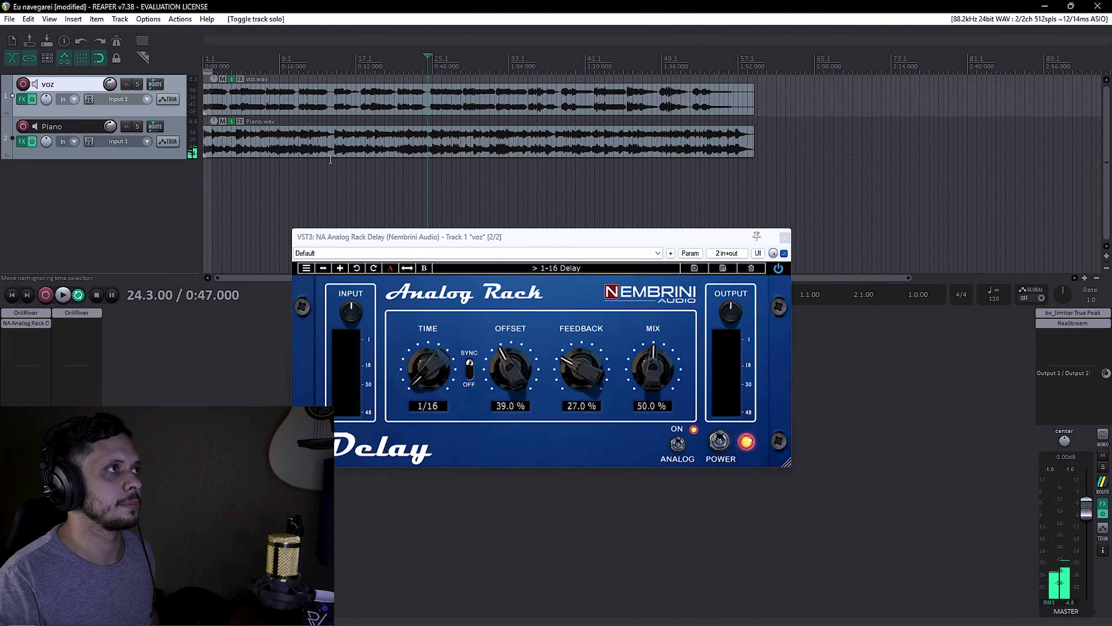
Step: Play the mix and set the Analog Rack Delay's feedback to 40.0 % and its mix to 42.0 %, trying a 78.0 % mix along the way
key(space)
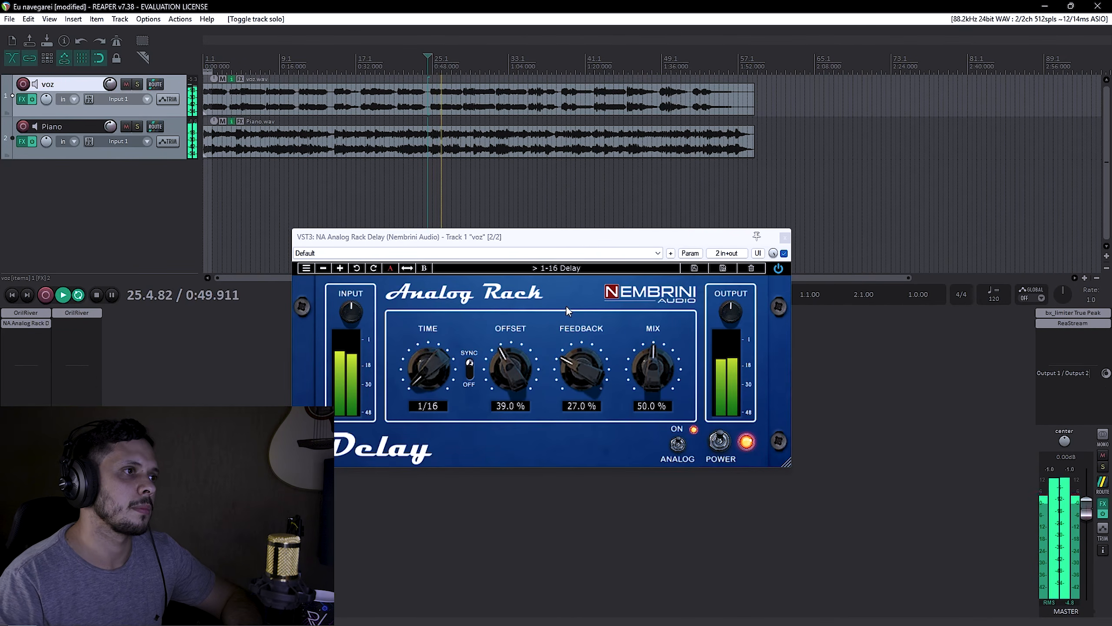
drag(569, 370, 574, 328)
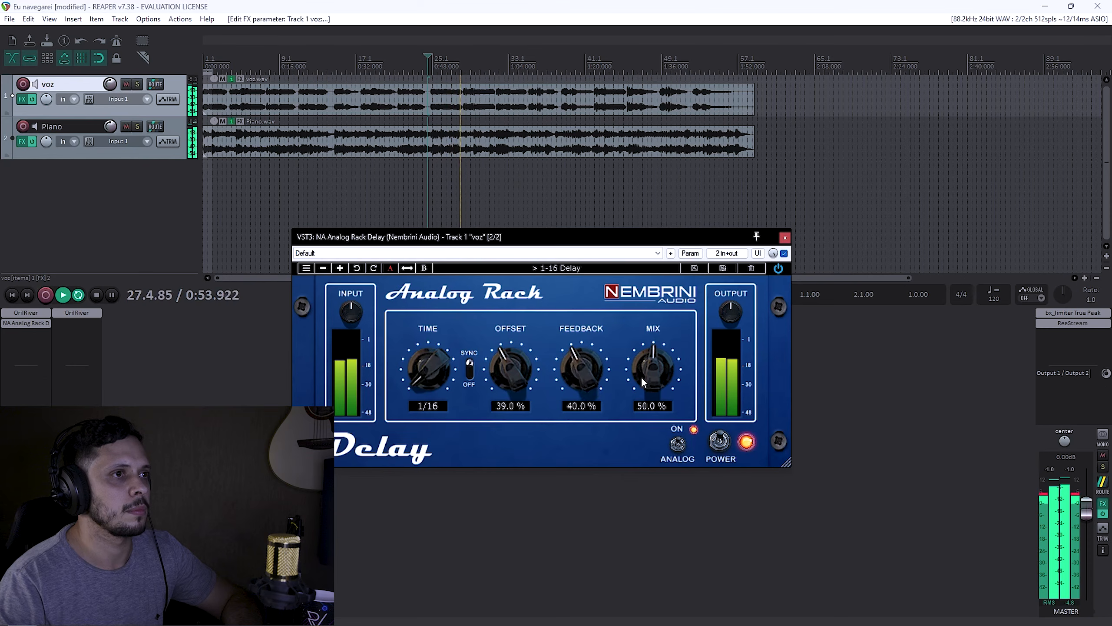
drag(642, 370, 643, 302)
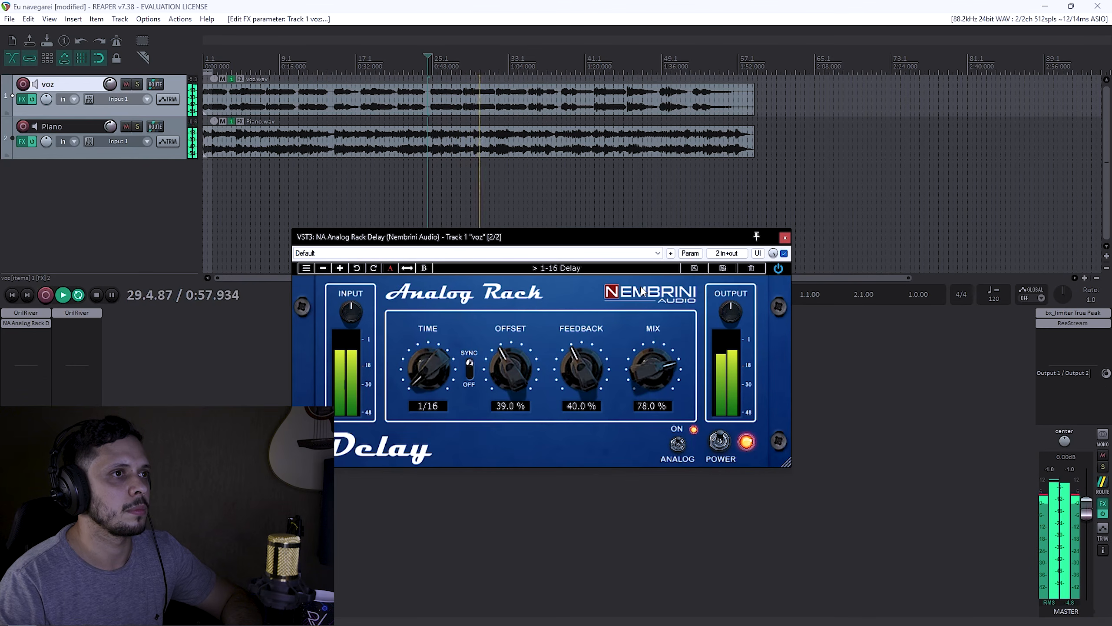
drag(643, 296, 661, 406)
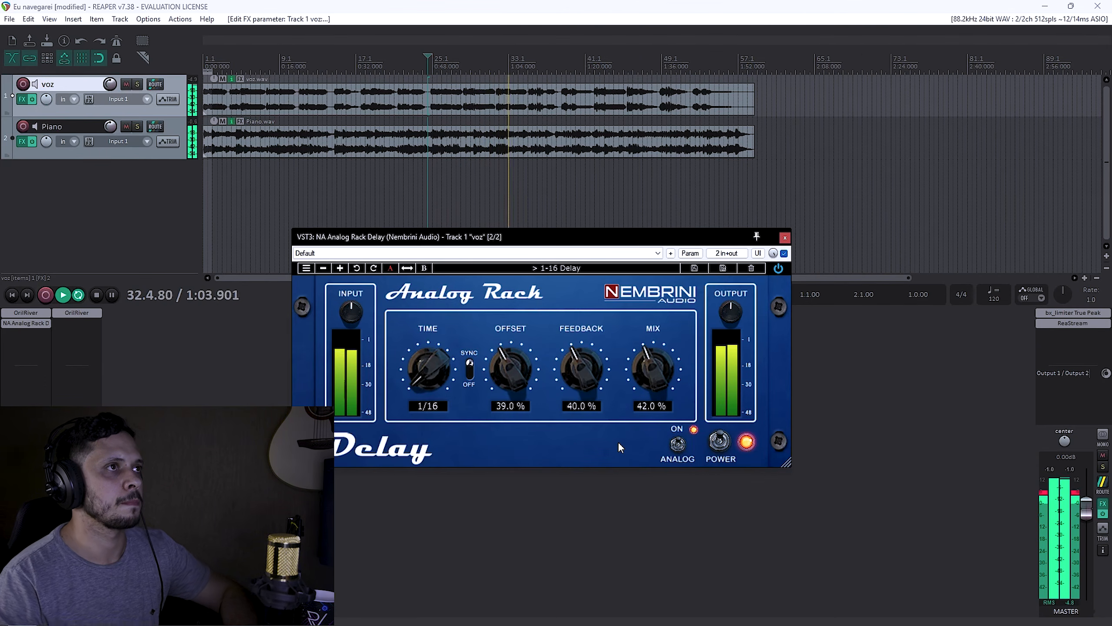
Step: Solo the voz track and compare the vocal with the Analog Rack Delay powered off and on
click(137, 84)
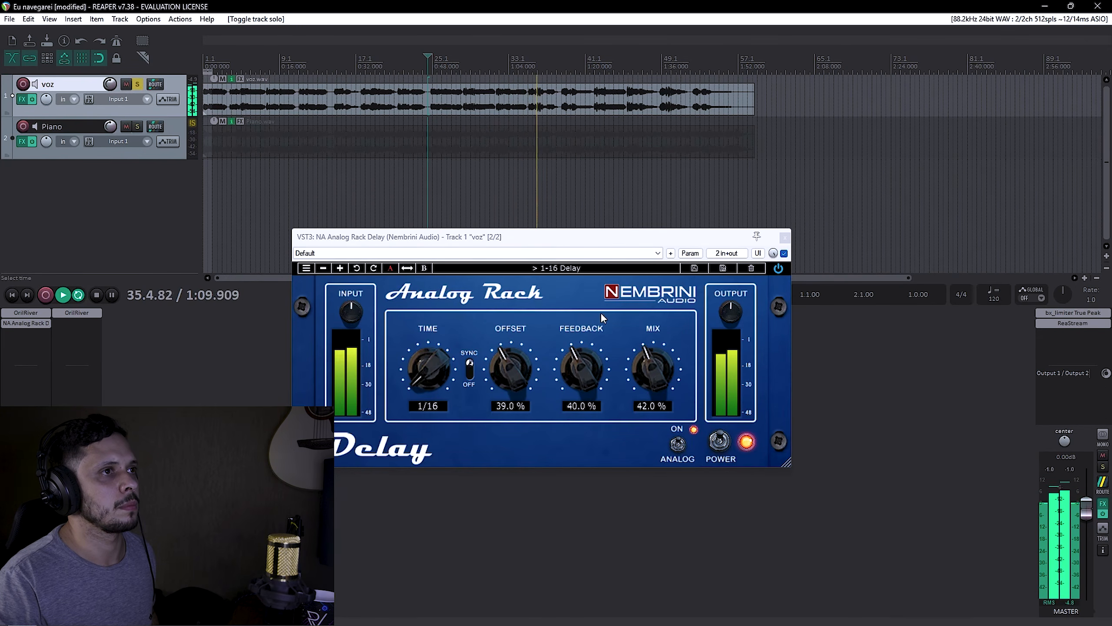
click(779, 270)
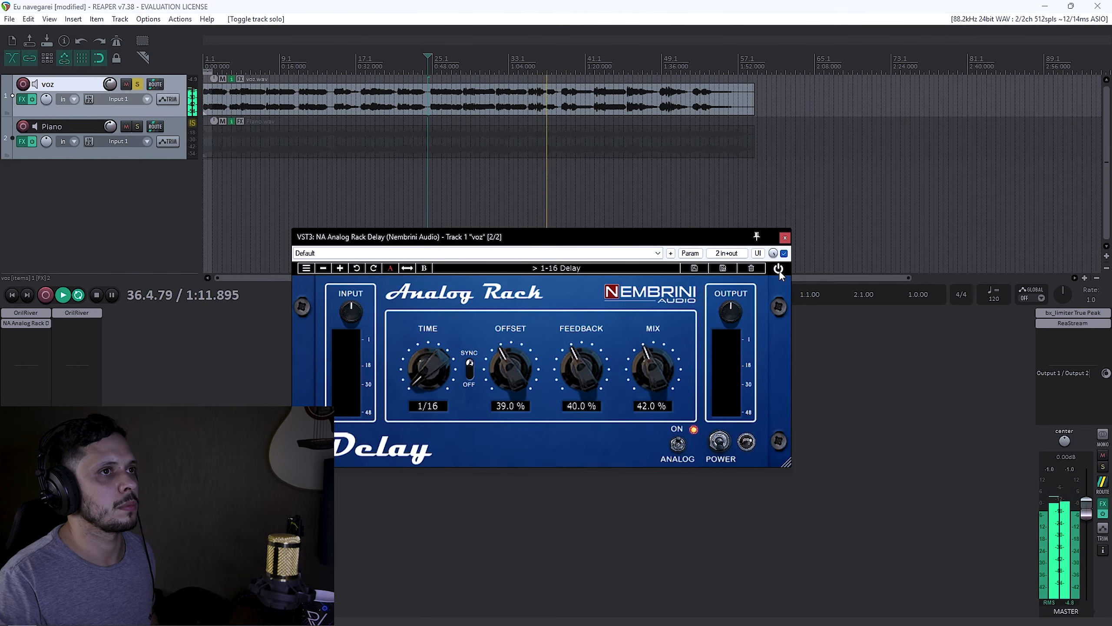
click(779, 269)
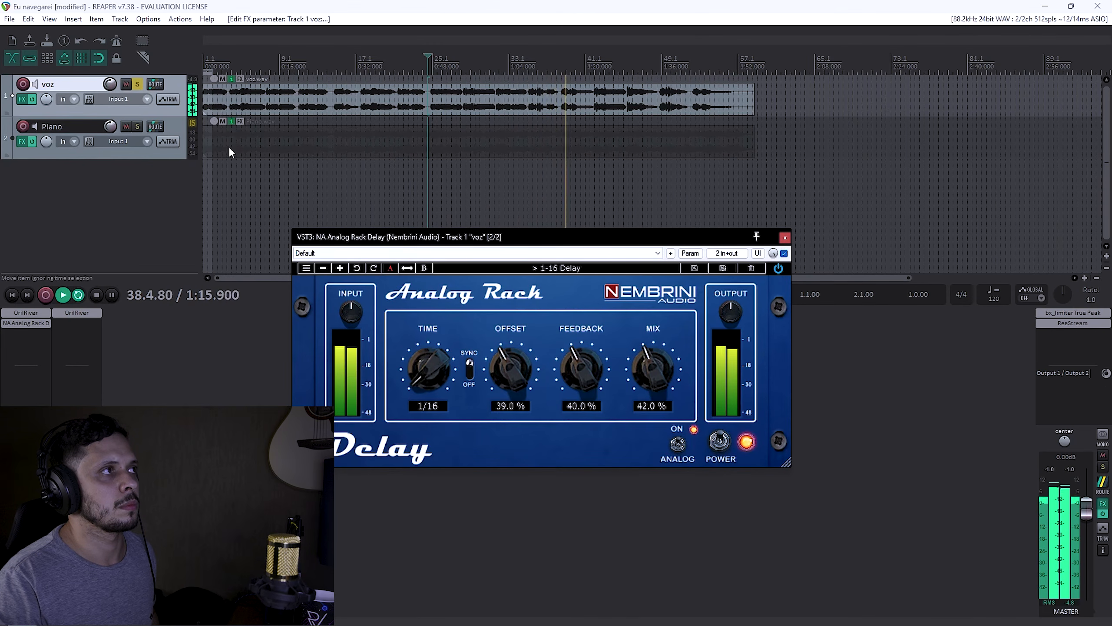
Step: Unsolo the voz track to hear the delayed vocal with the piano, and stop playback
click(137, 84)
click(137, 83)
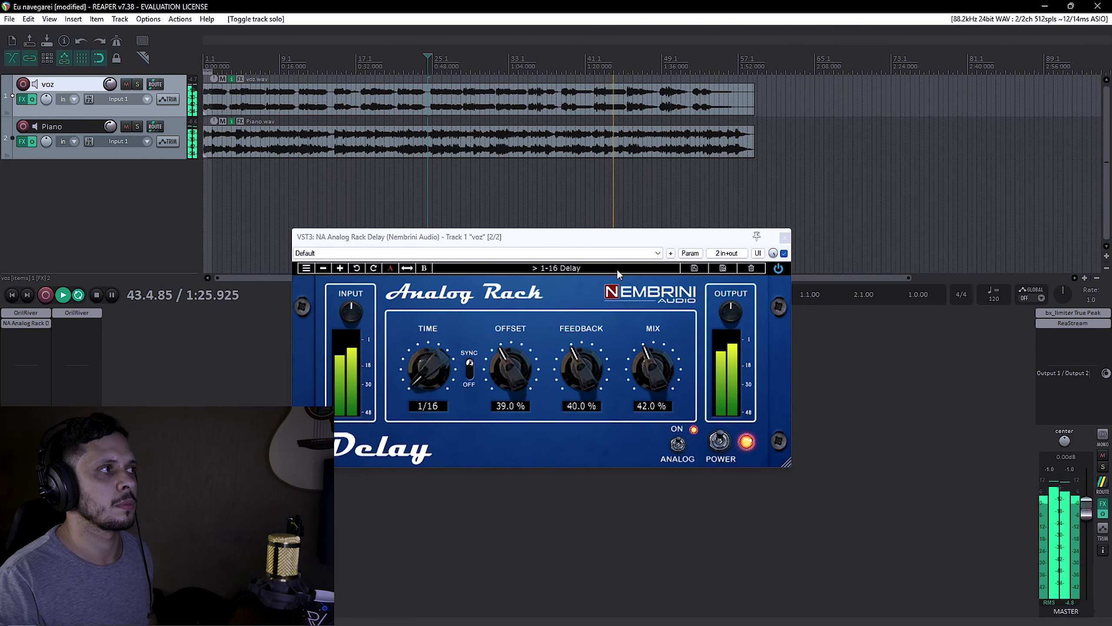
key(space)
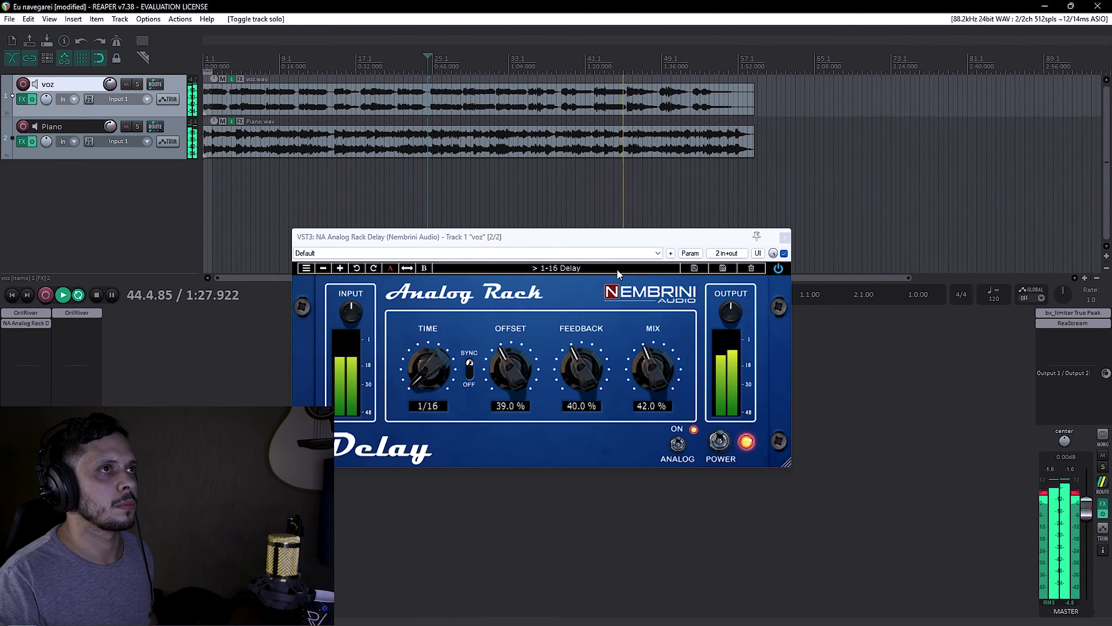